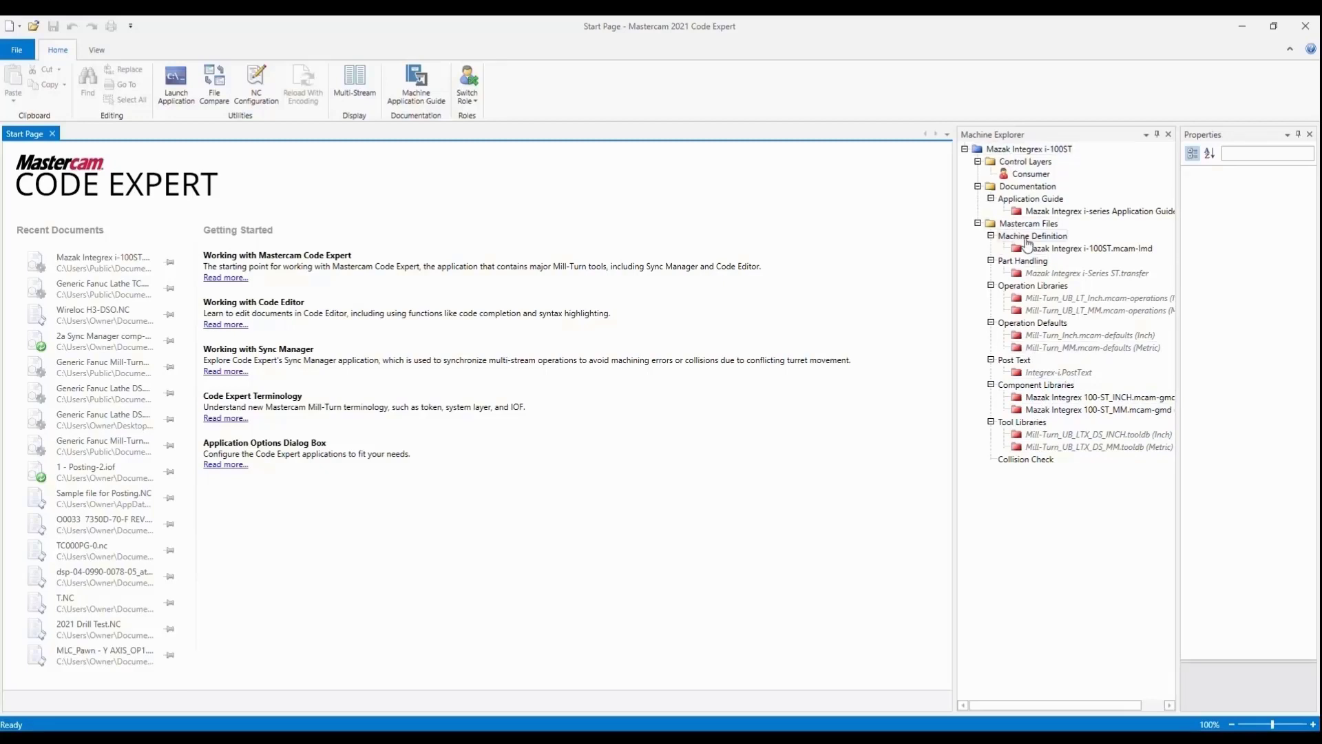
Open the metric Mazak Integrex 100-ST component library and expand the Chuck and Chuck Jaws groups
right_click(1039, 416)
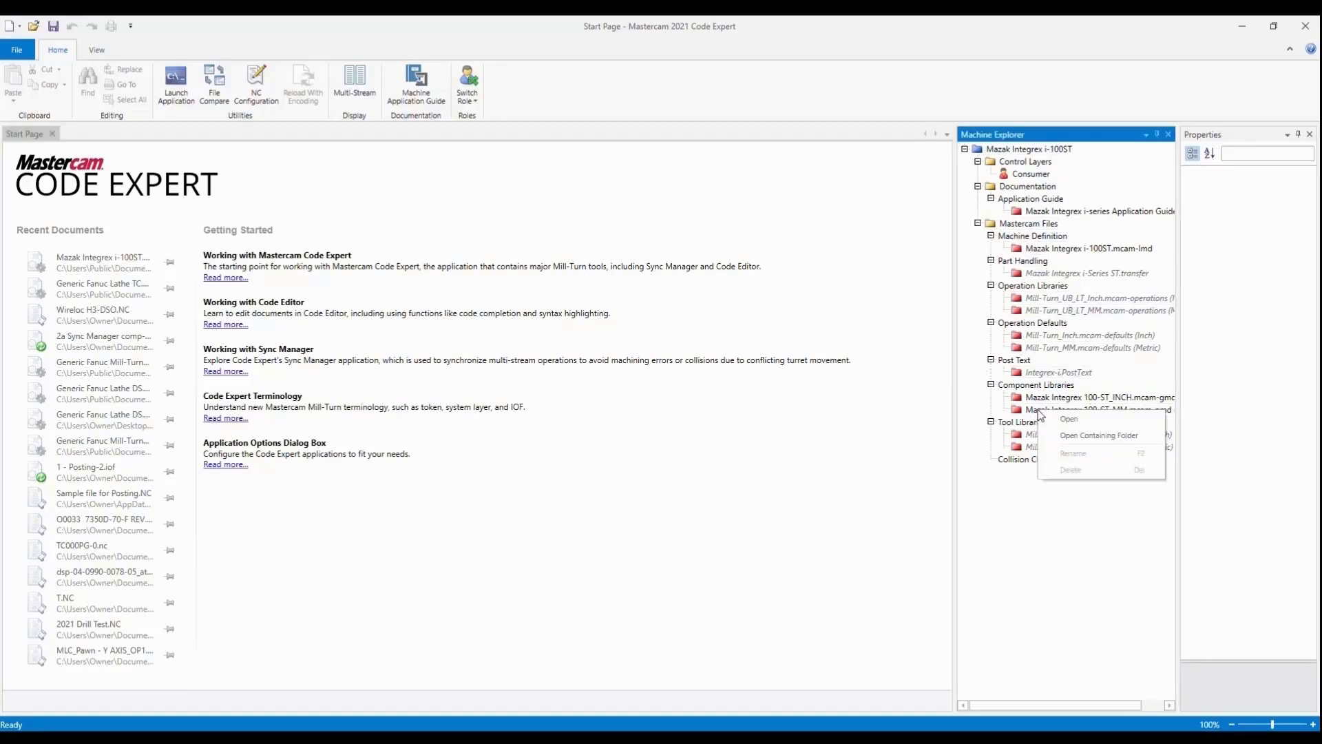
left_click(1071, 419)
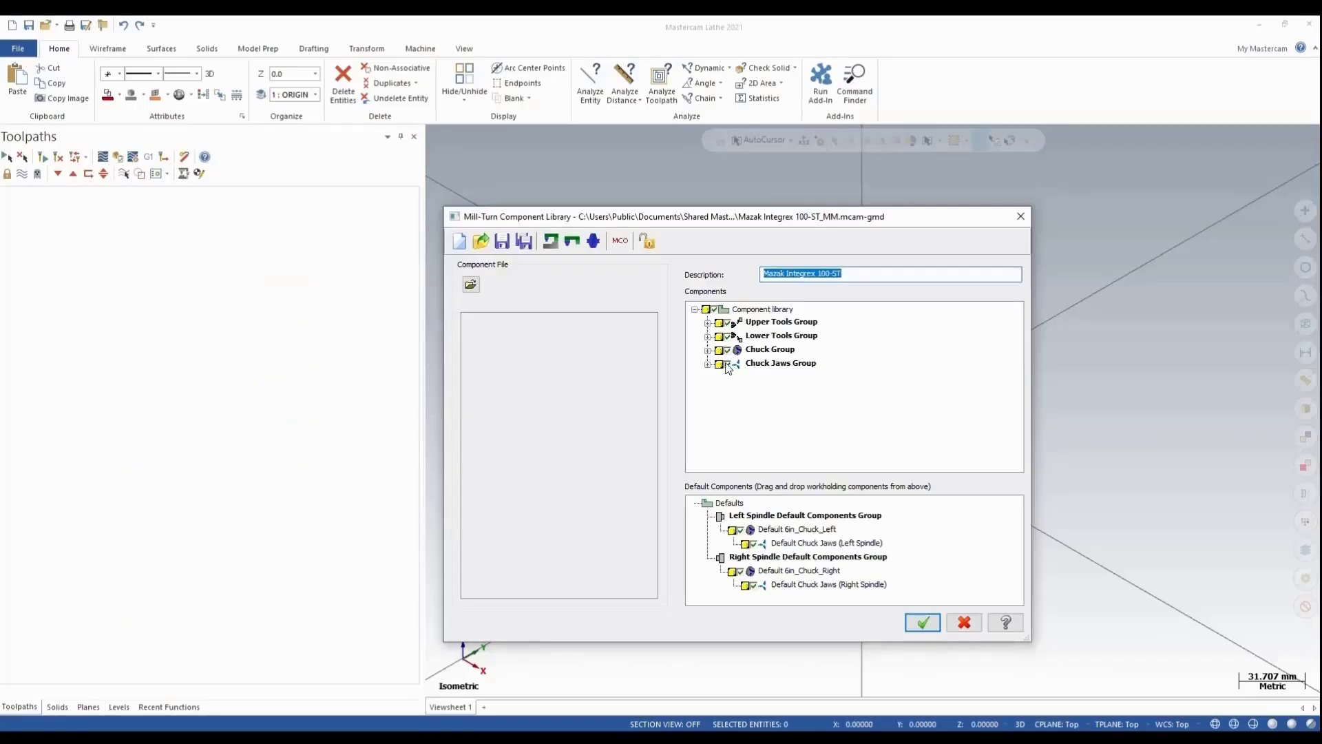
left_click(707, 350)
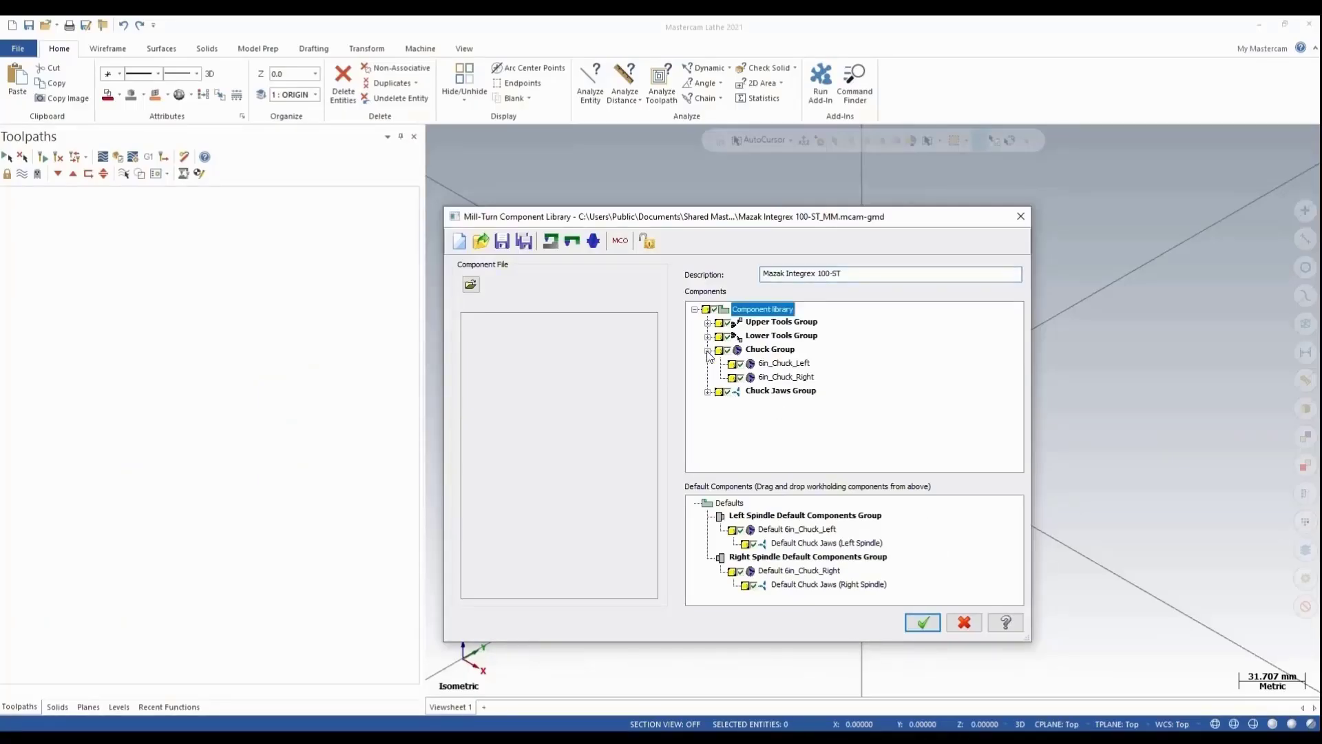
left_click(708, 392)
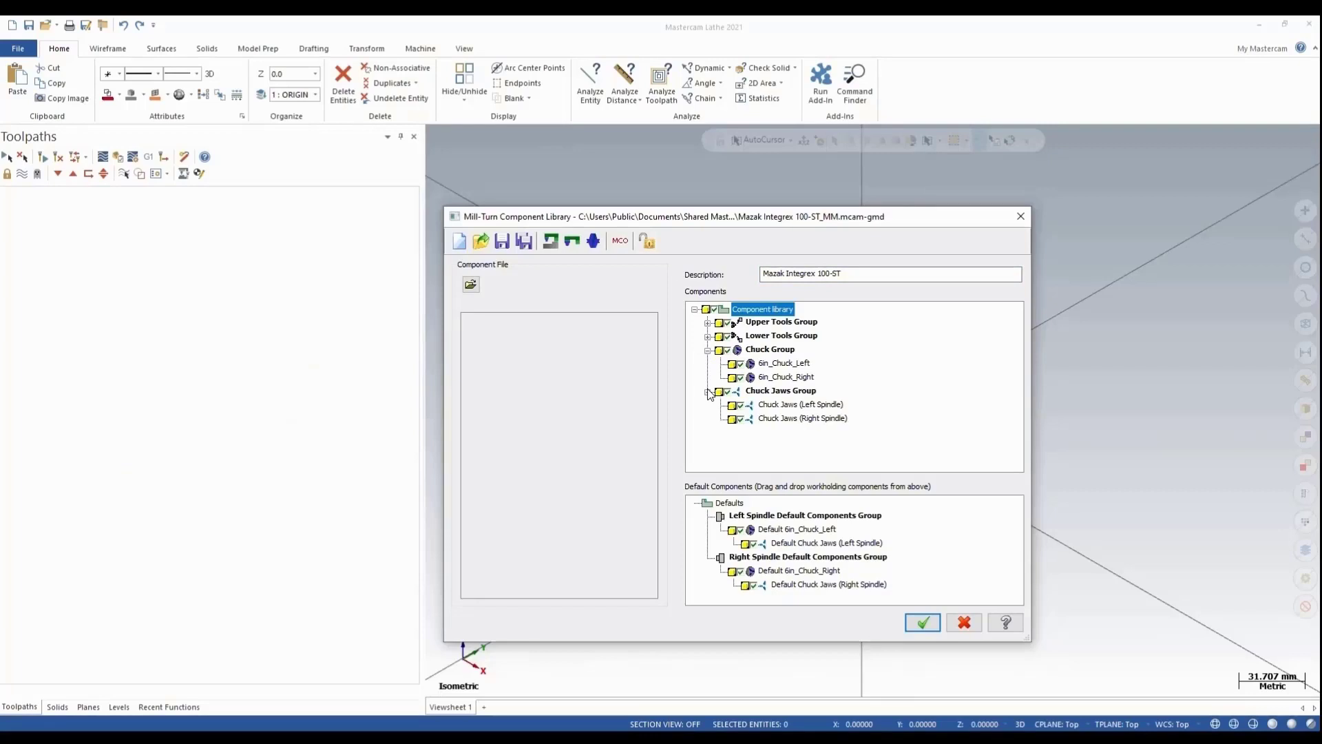
right_click(769, 352)
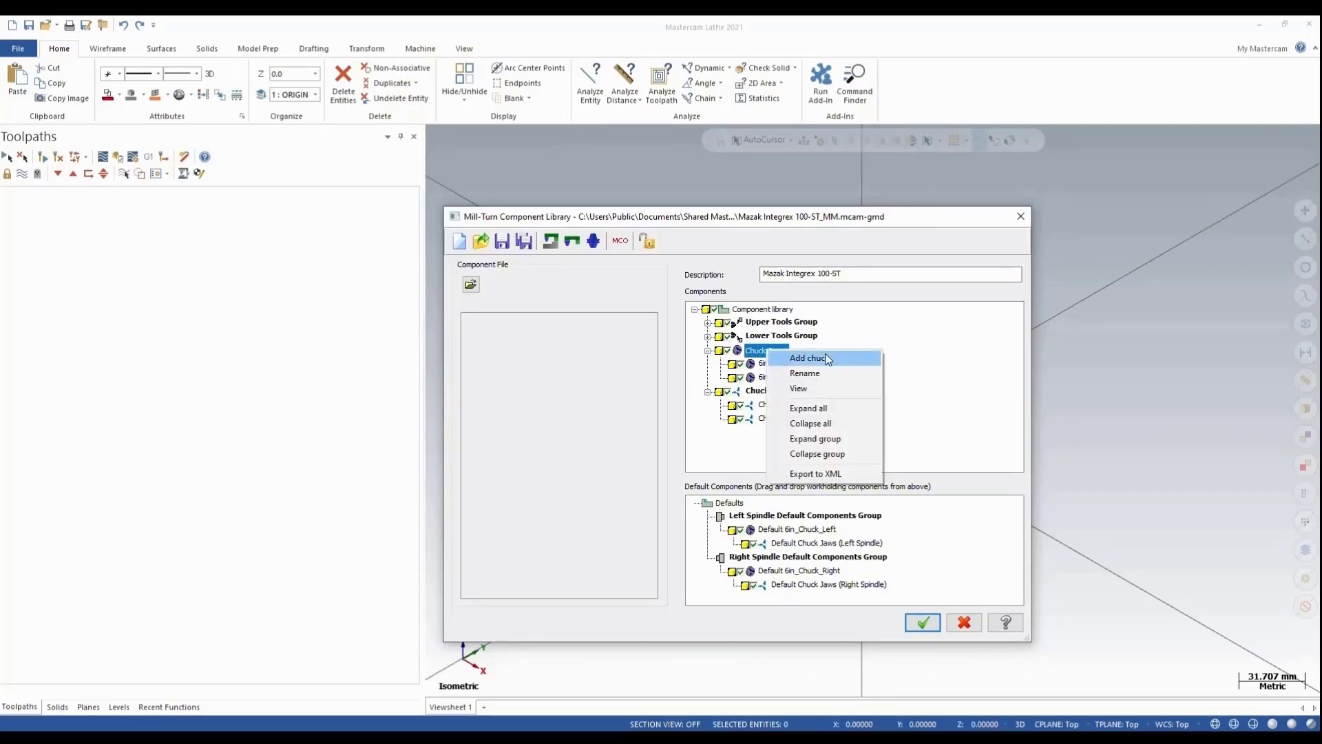
Add a chuck named '10 inch 6 jaw chuck' with Solid entity geometry and begin a model import
left_click(826, 362)
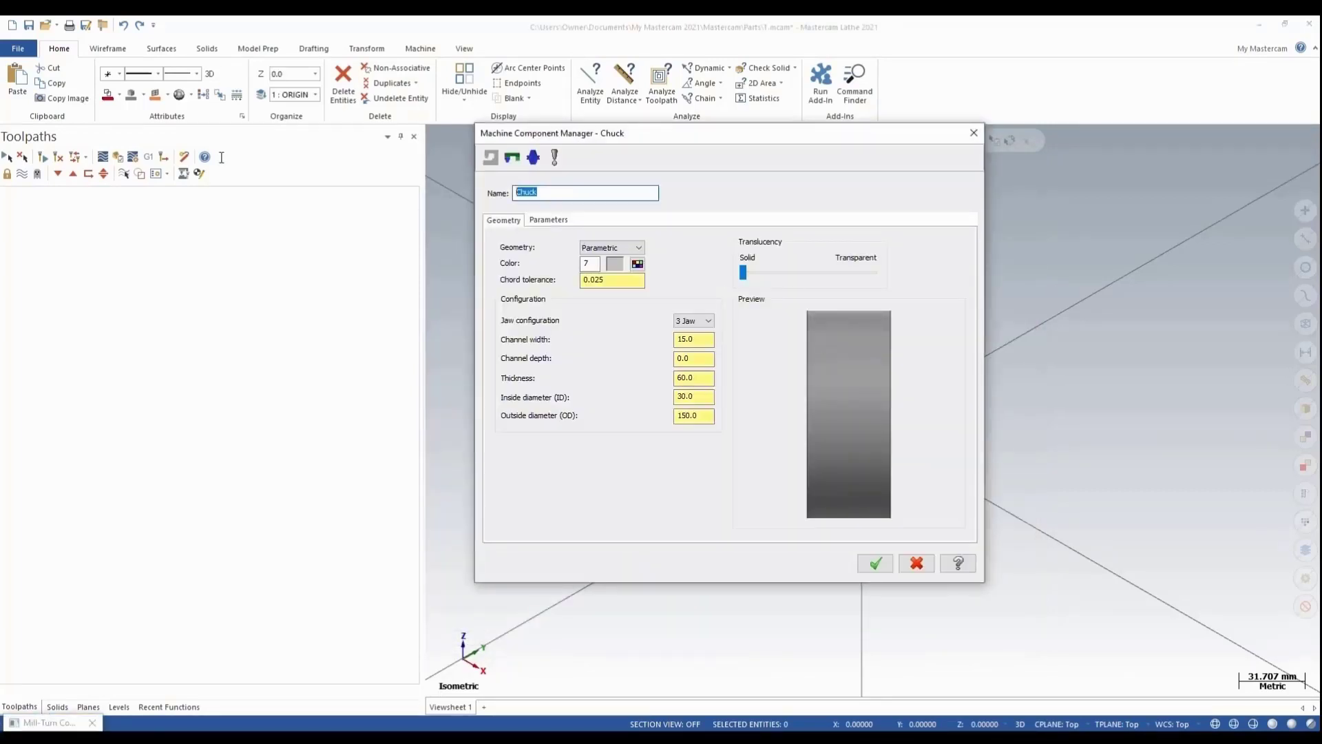
type("10 inch")
type("6 jaw chuck")
left_click(610, 247)
left_click(618, 270)
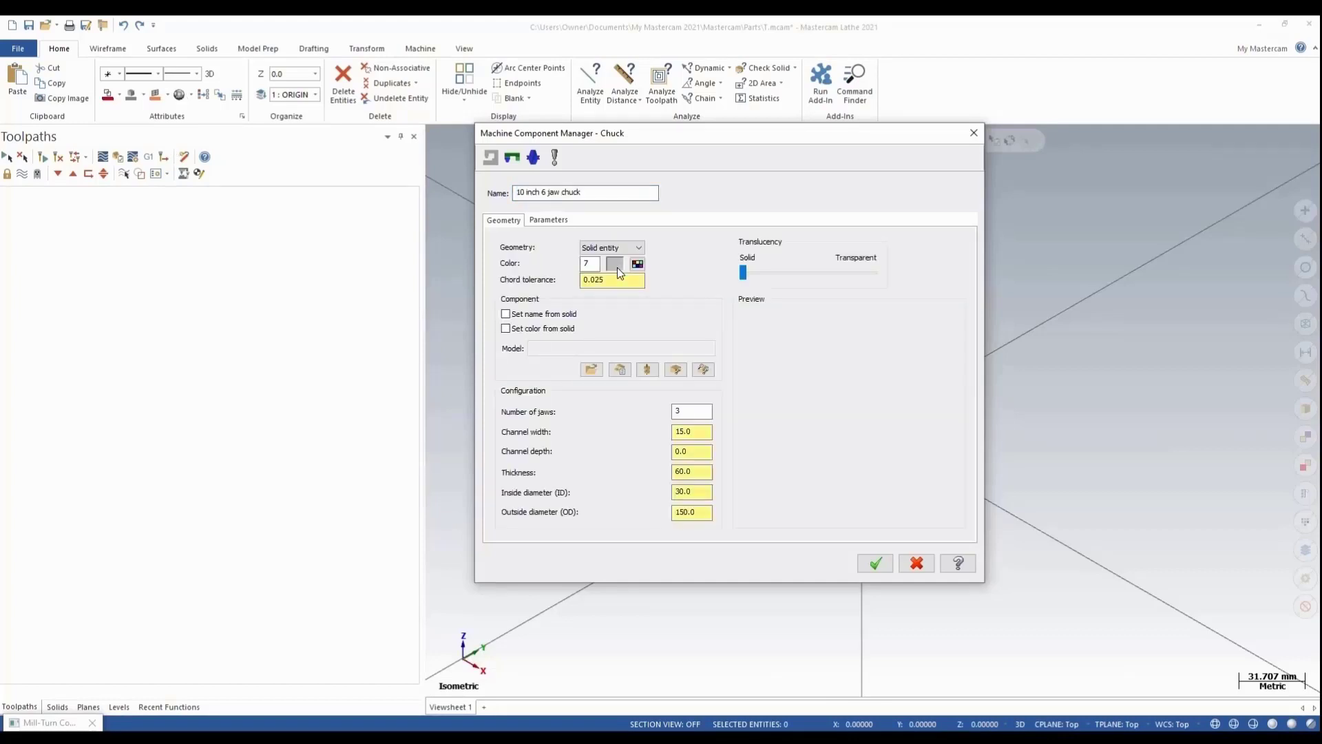
left_click(590, 369)
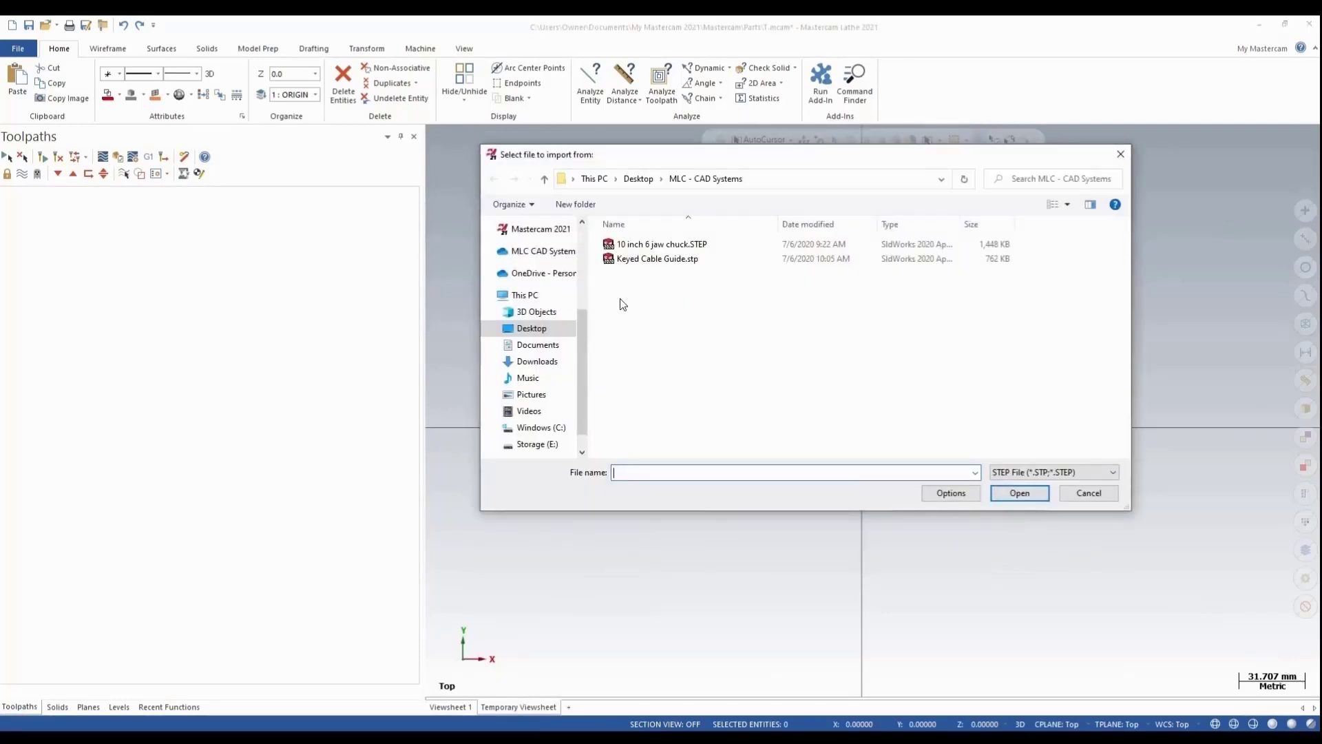
Import 10 inch 6 jaw chuck.STEP and center the chuck body solid on the Z axis
double_click(649, 245)
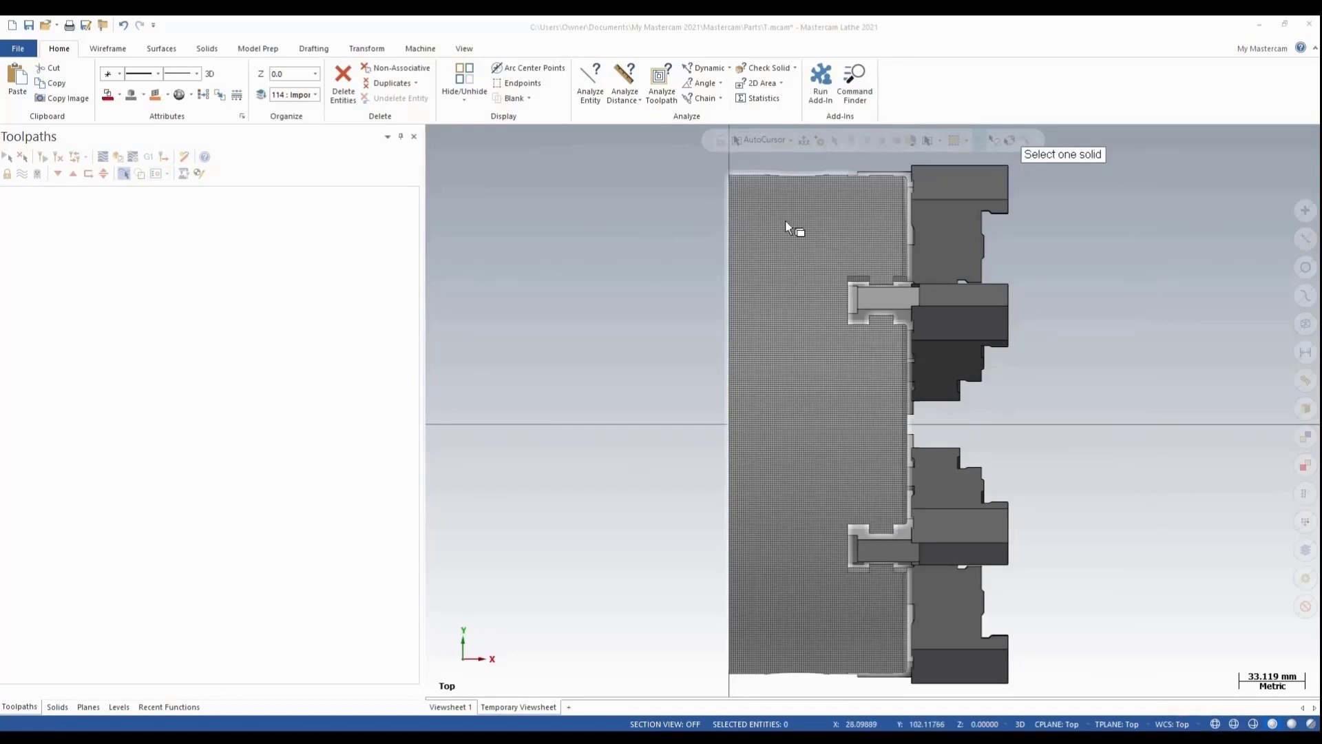
left_click(785, 220)
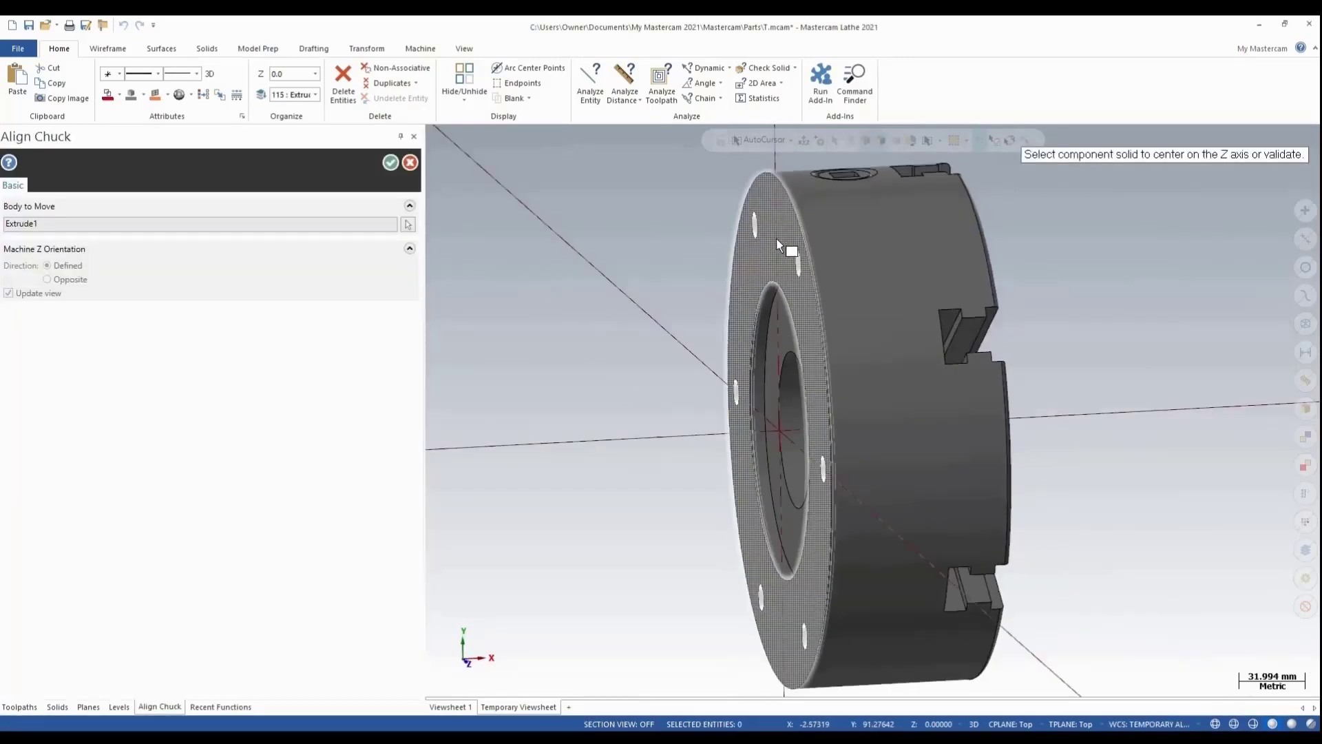
left_click(775, 239)
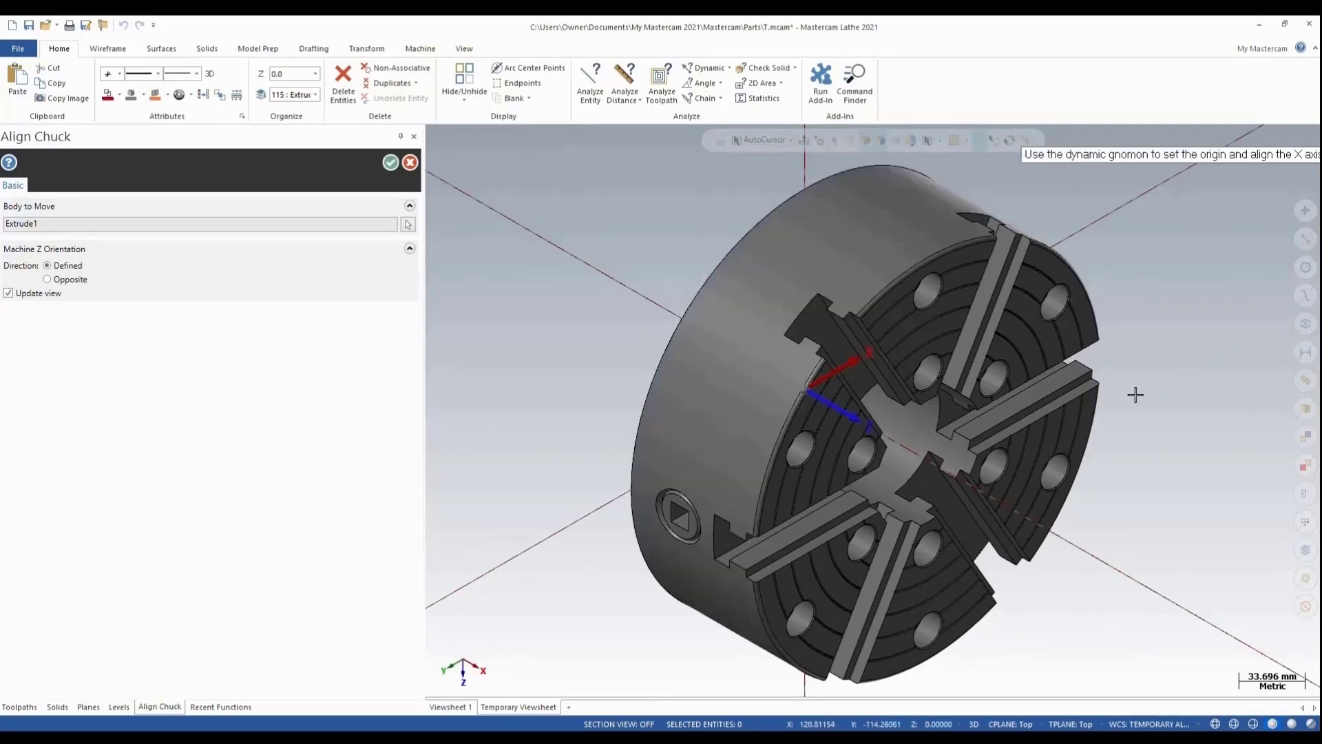
middle_click_drag(1154, 392, 1019, 363)
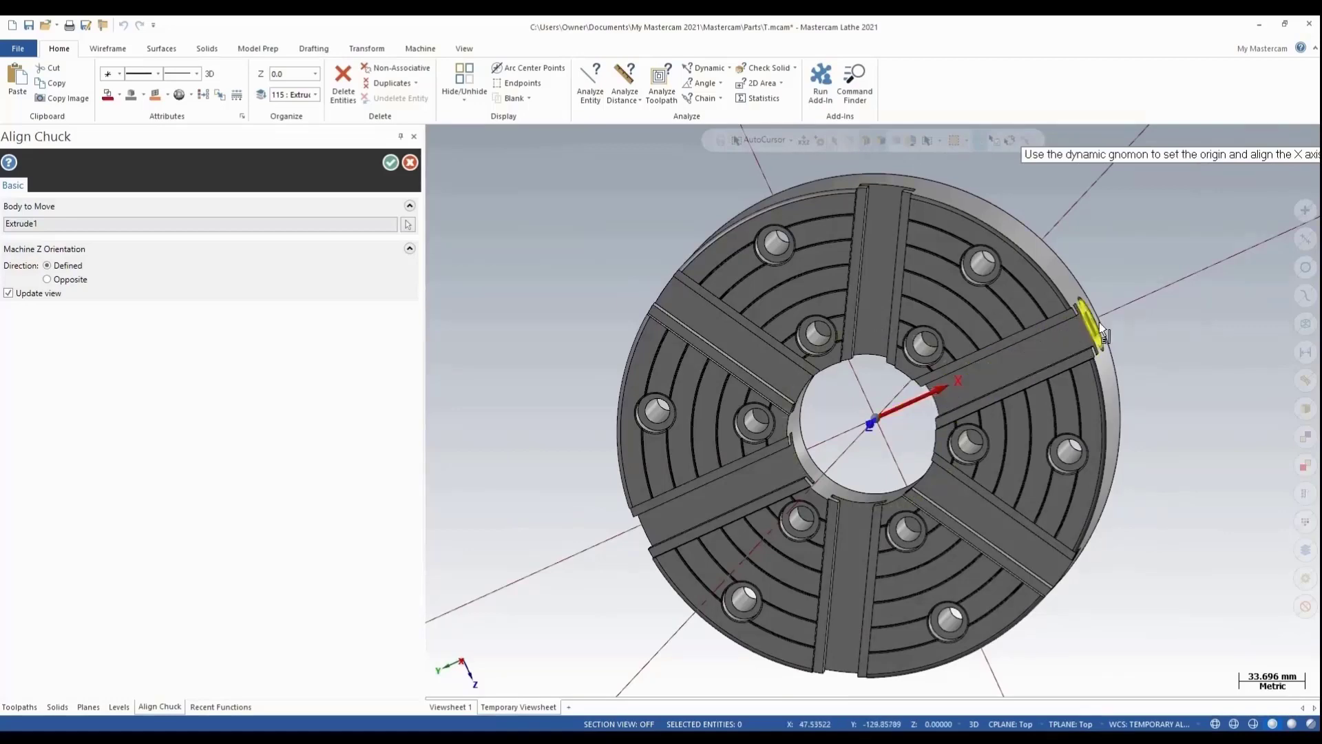
middle_click_drag(567, 370, 475, 213)
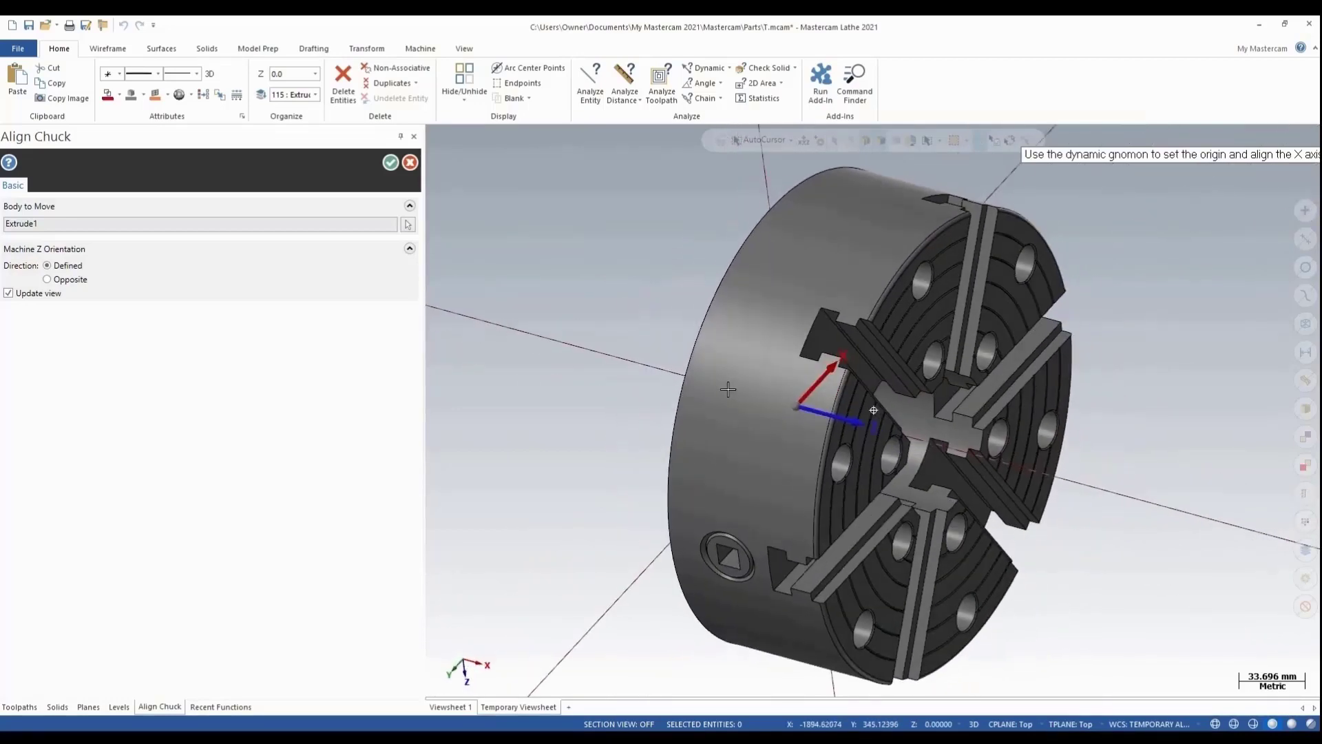
Confirm the chuck alignment and set 6 jaws with a channel depth of 3
left_click(391, 163)
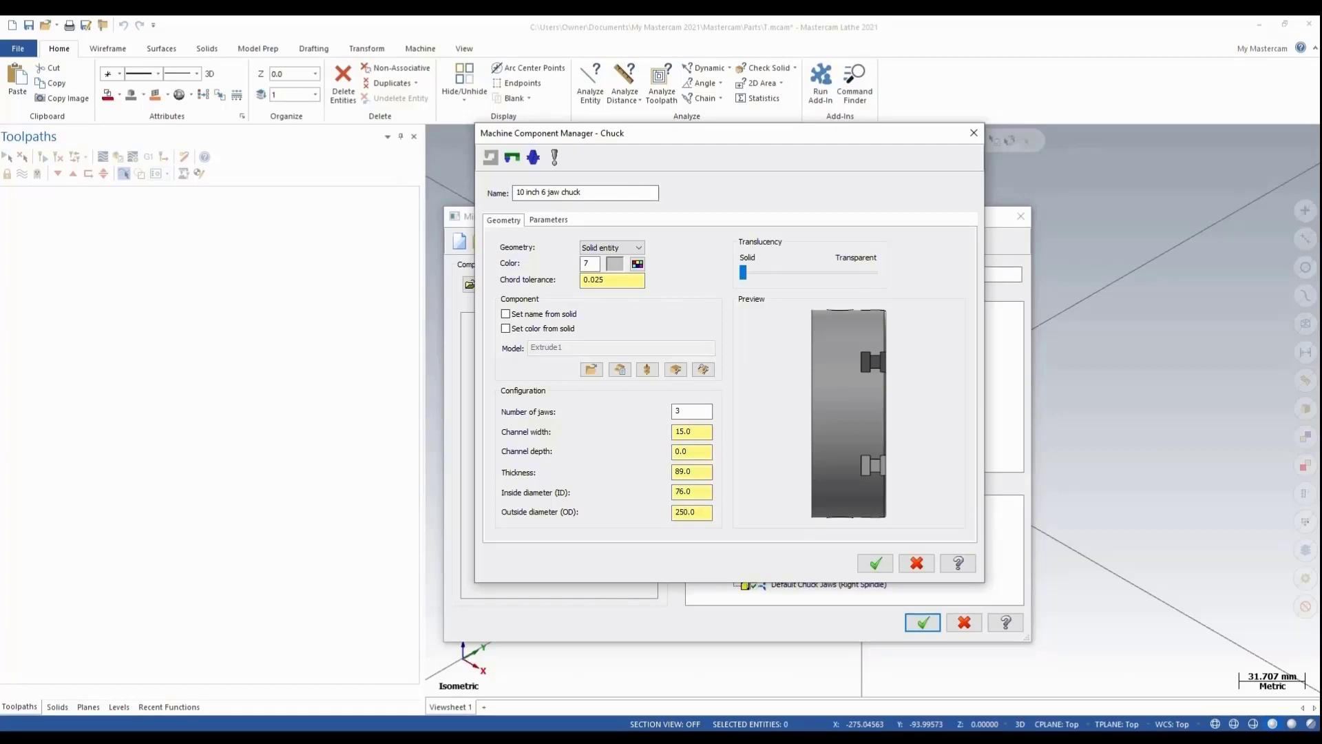
left_click(692, 411)
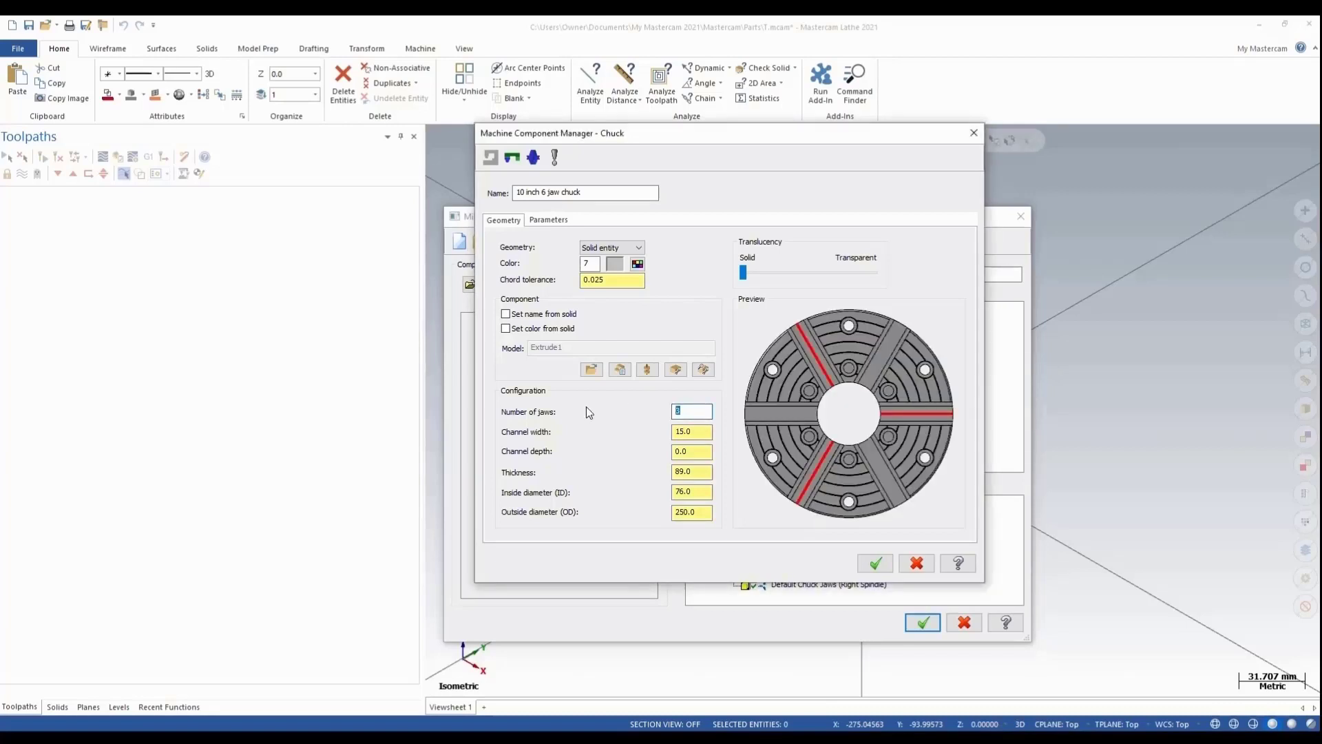
type("6")
key("Tab")
key("Tab")
type("3")
key("Tab")
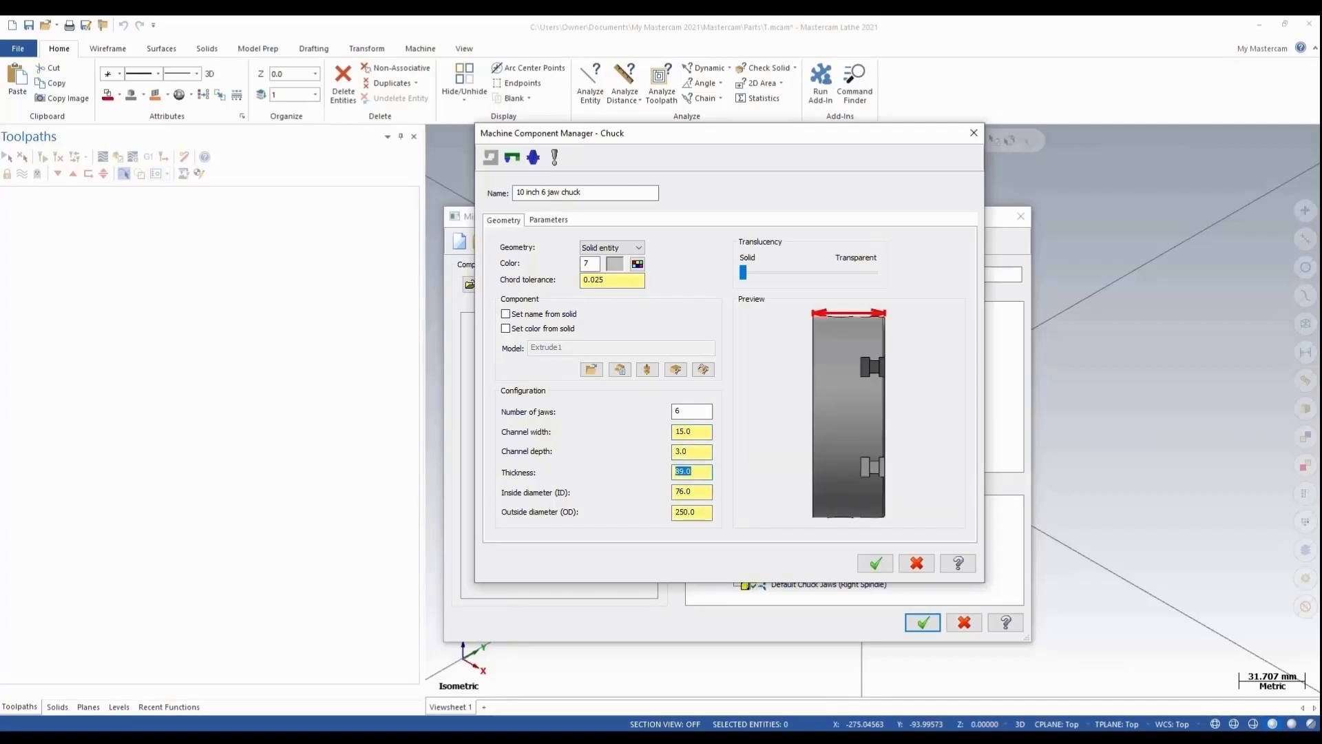
left_click(707, 512)
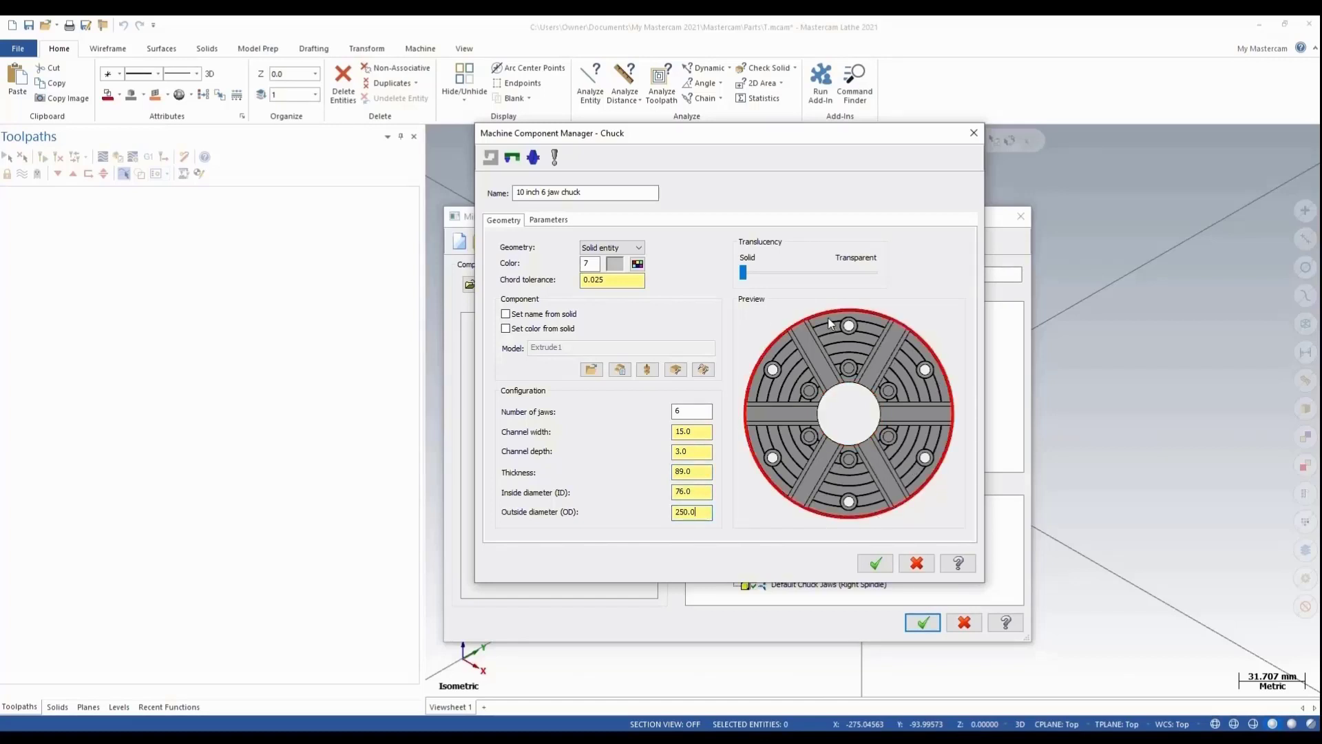
Set the chuck's maximum spindle speed to 2500 and save it to the library
left_click(548, 219)
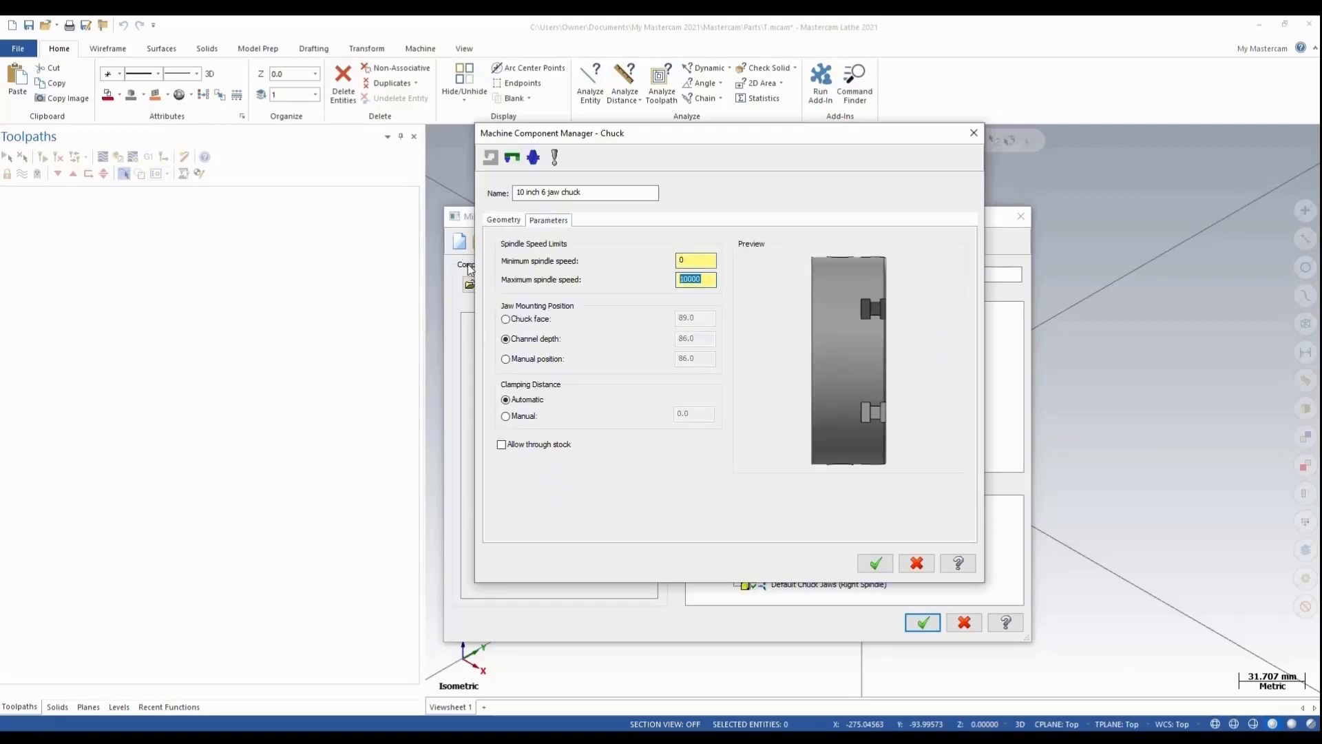
type("2500")
key("Tab")
left_click(874, 564)
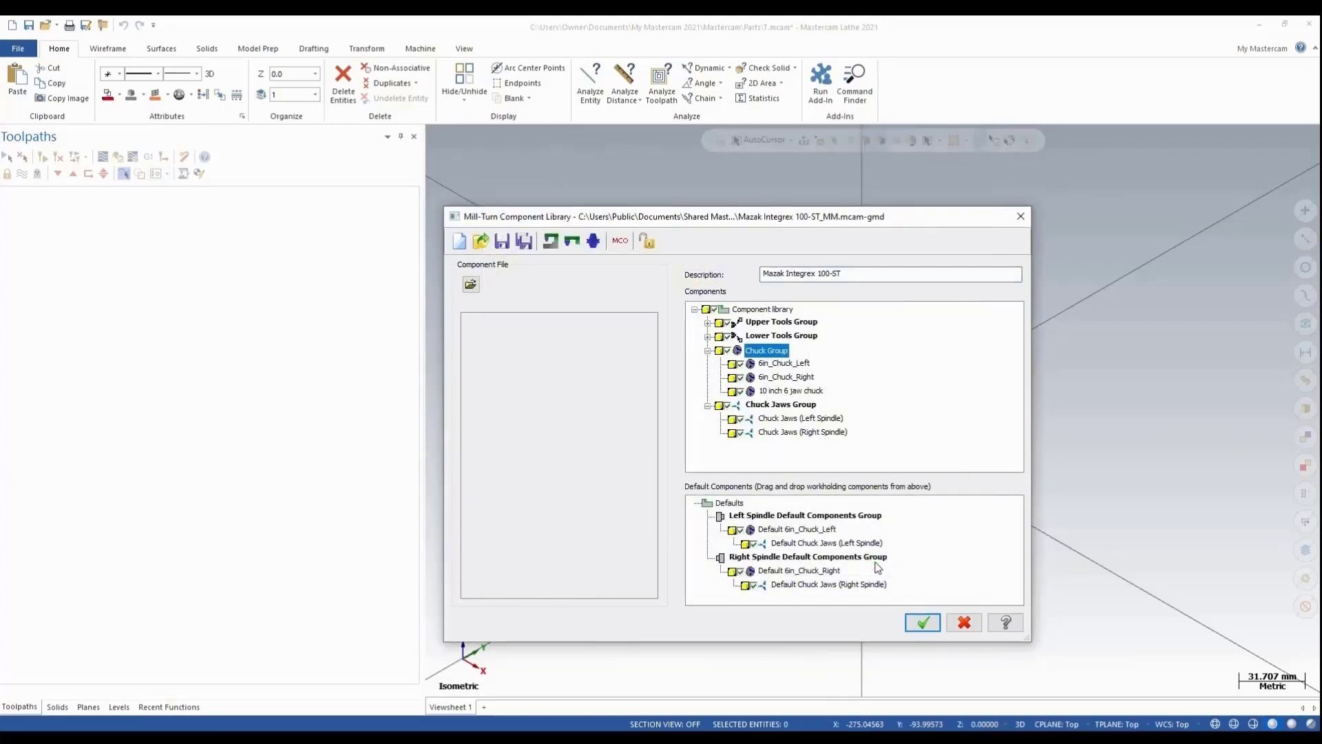
Add new chuck jaws using Solid entity geometry imported from 10 inch 6 jaw chuck.STEP
right_click(770, 407)
left_click(839, 414)
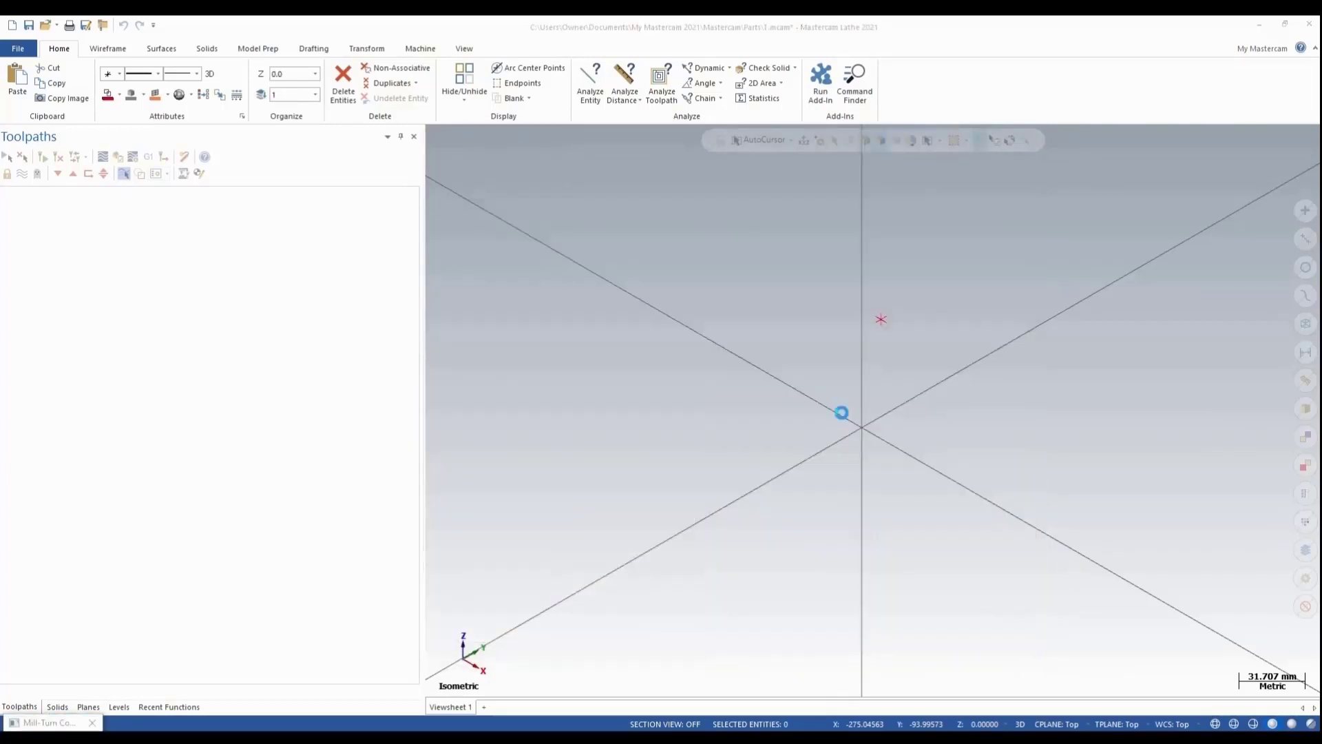
left_click(611, 247)
left_click(615, 272)
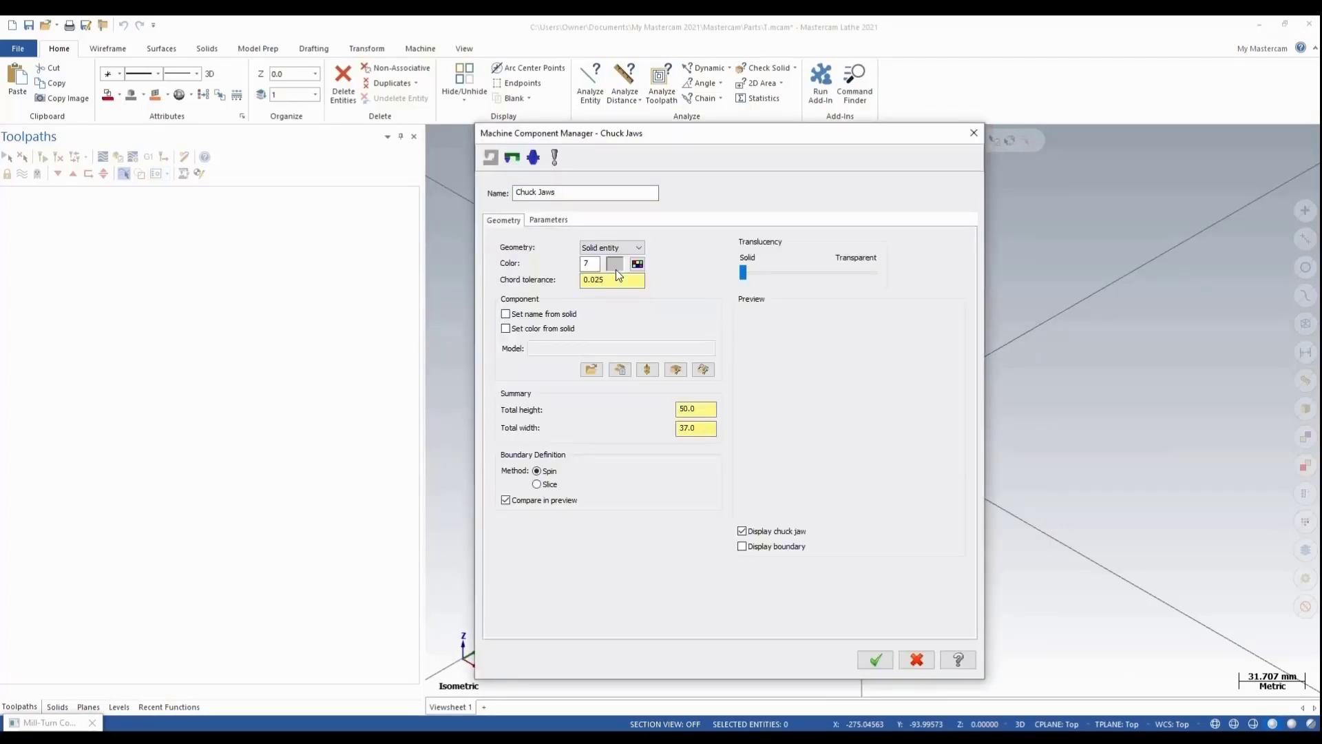
left_click(592, 370)
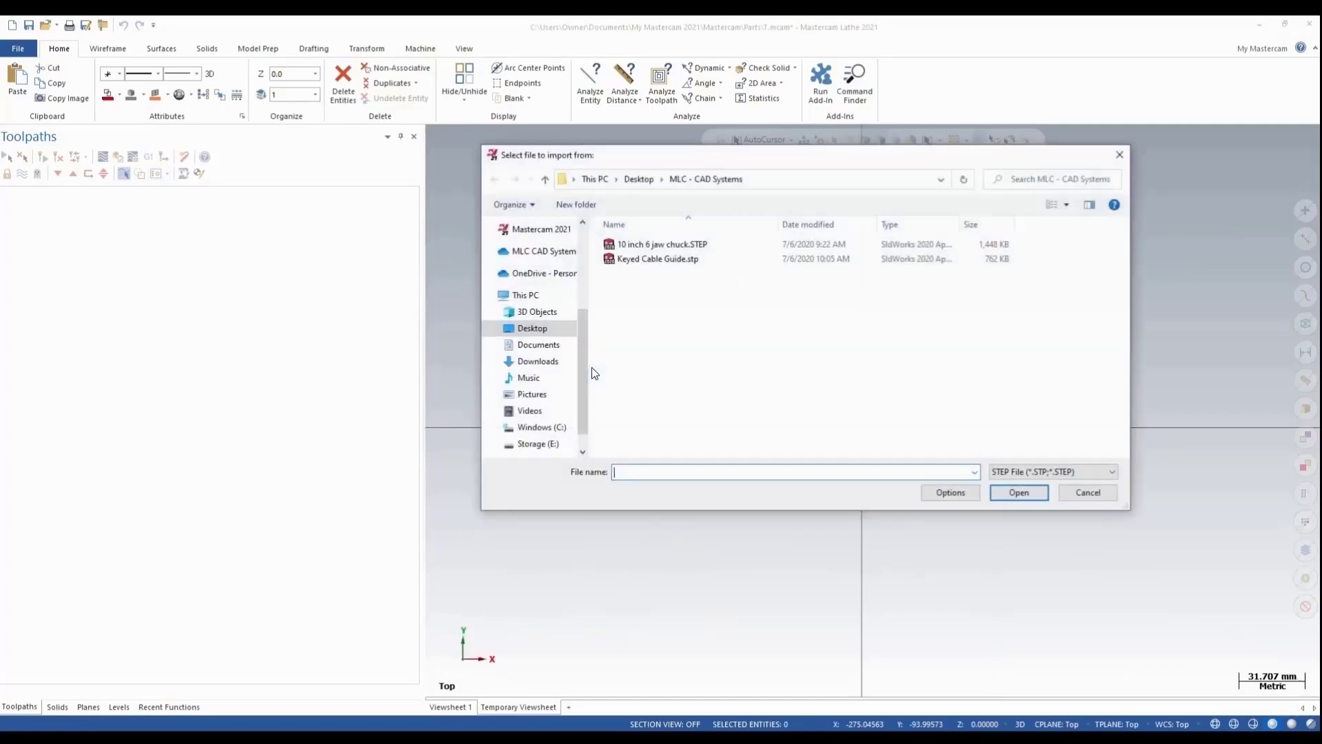
double_click(662, 246)
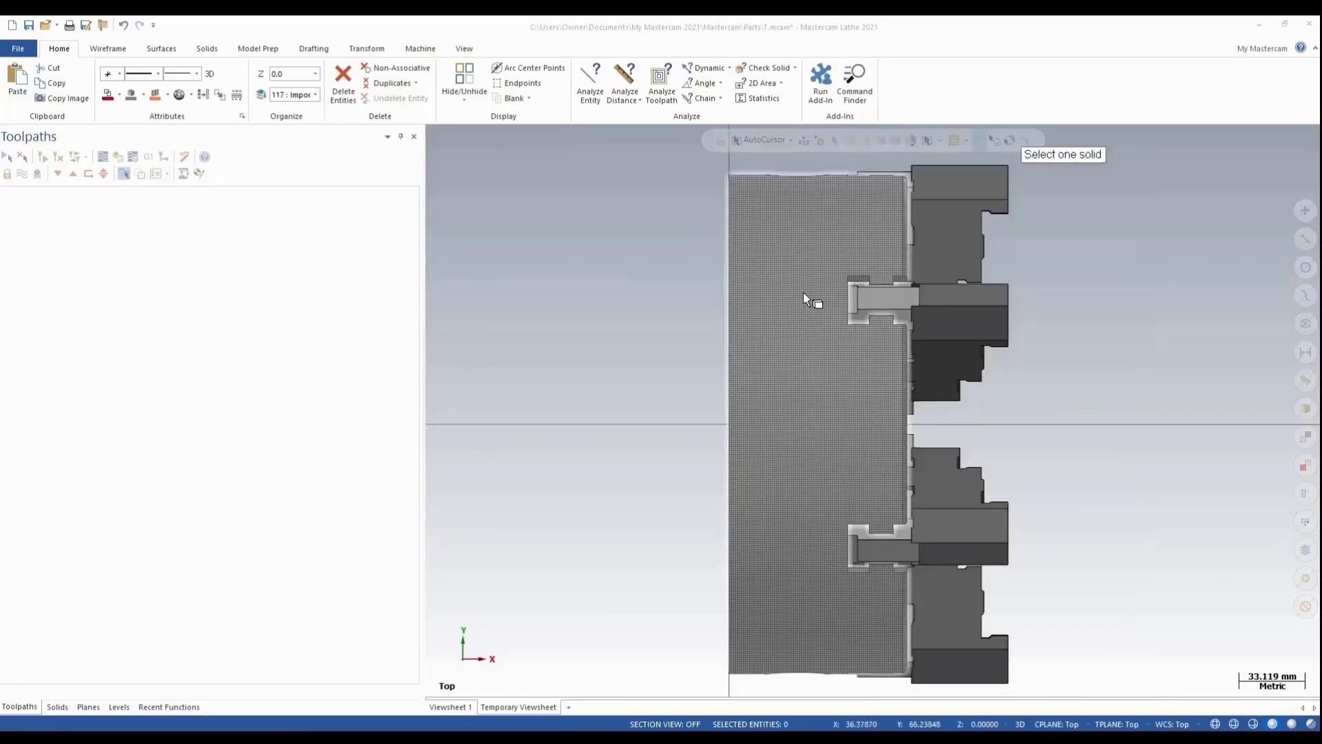
Pick the top jaw solid and rotate its orientation -90° about X
middle_click_drag(1098, 257, 990, 272)
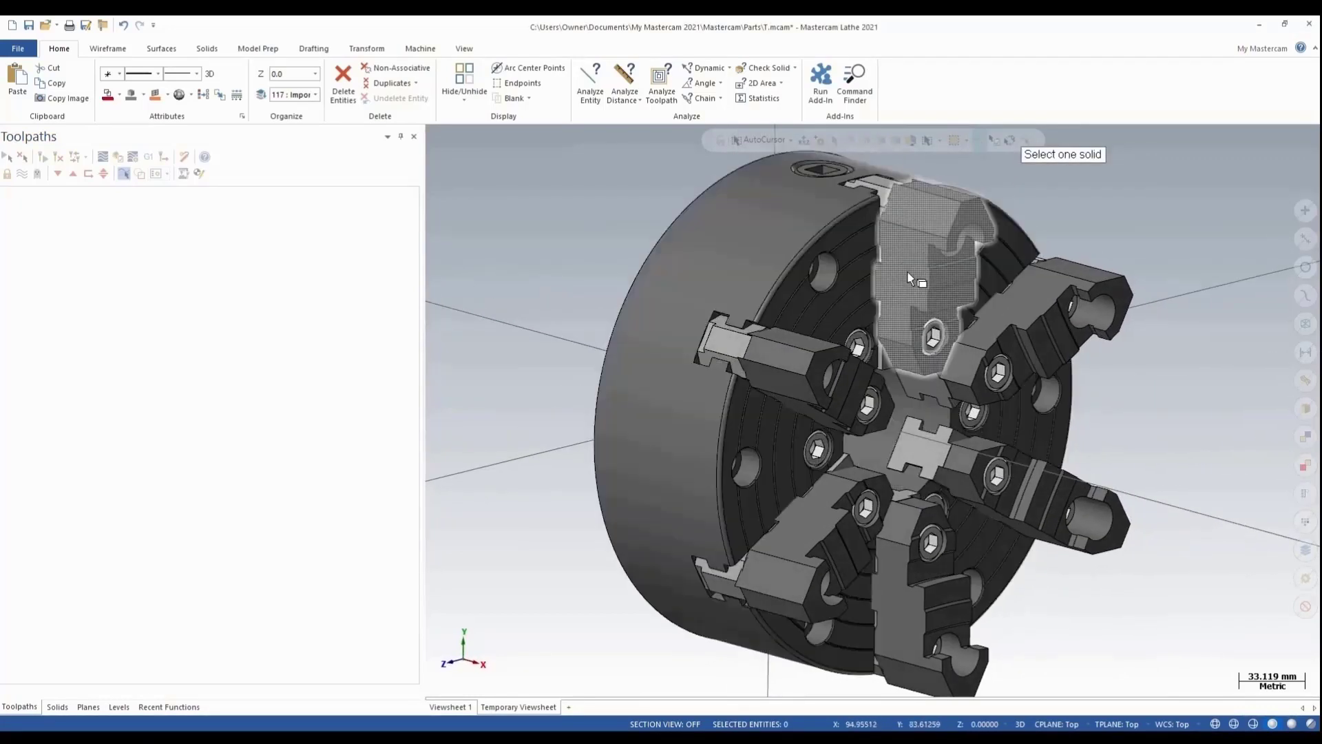
left_click(906, 268)
middle_click_drag(940, 511, 1242, 510)
left_click(887, 350)
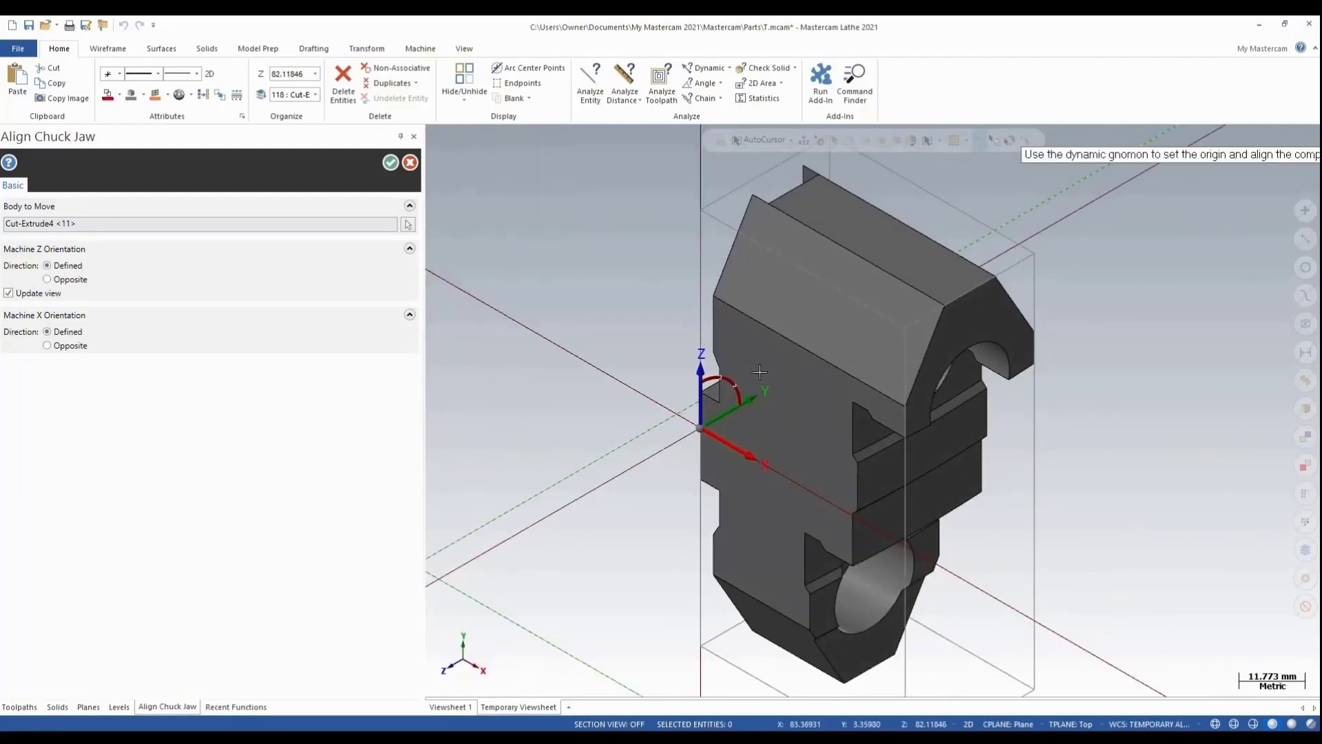
left_click(730, 379)
left_click_drag(730, 379, 767, 412)
type("-90")
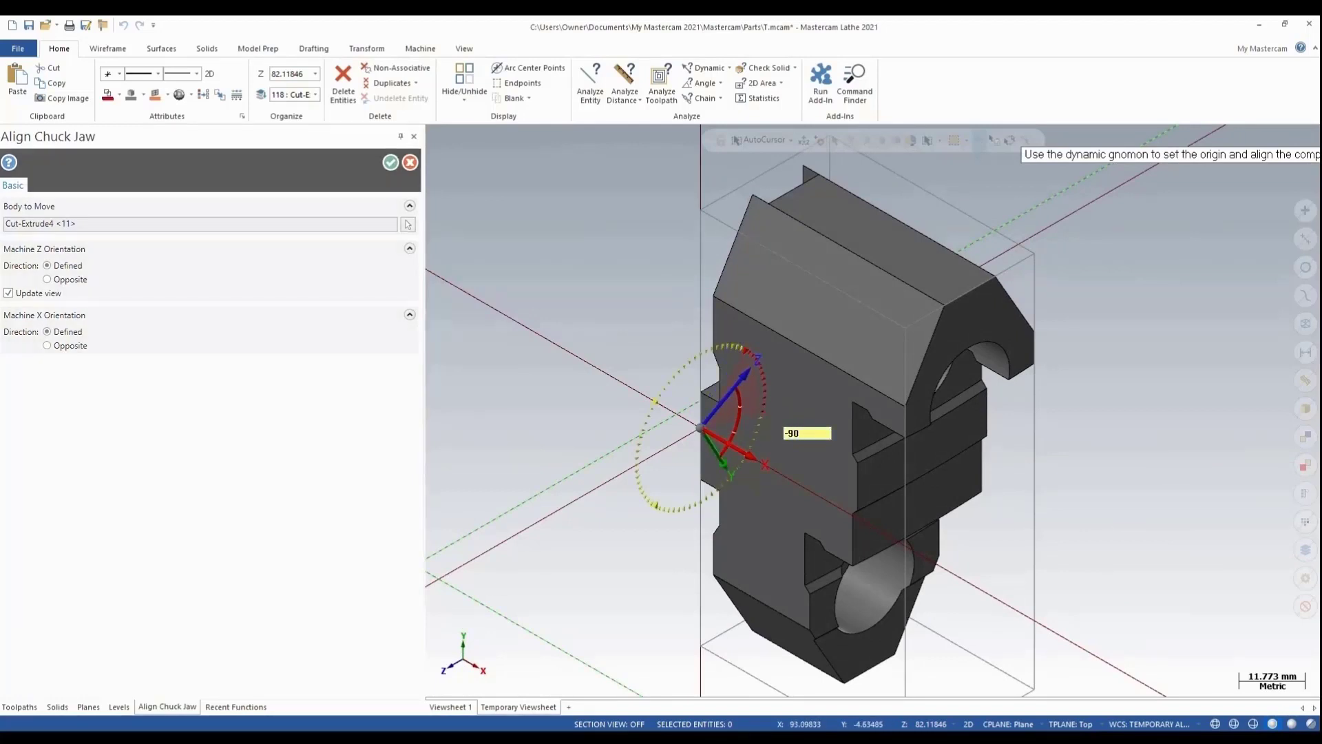
key("Return")
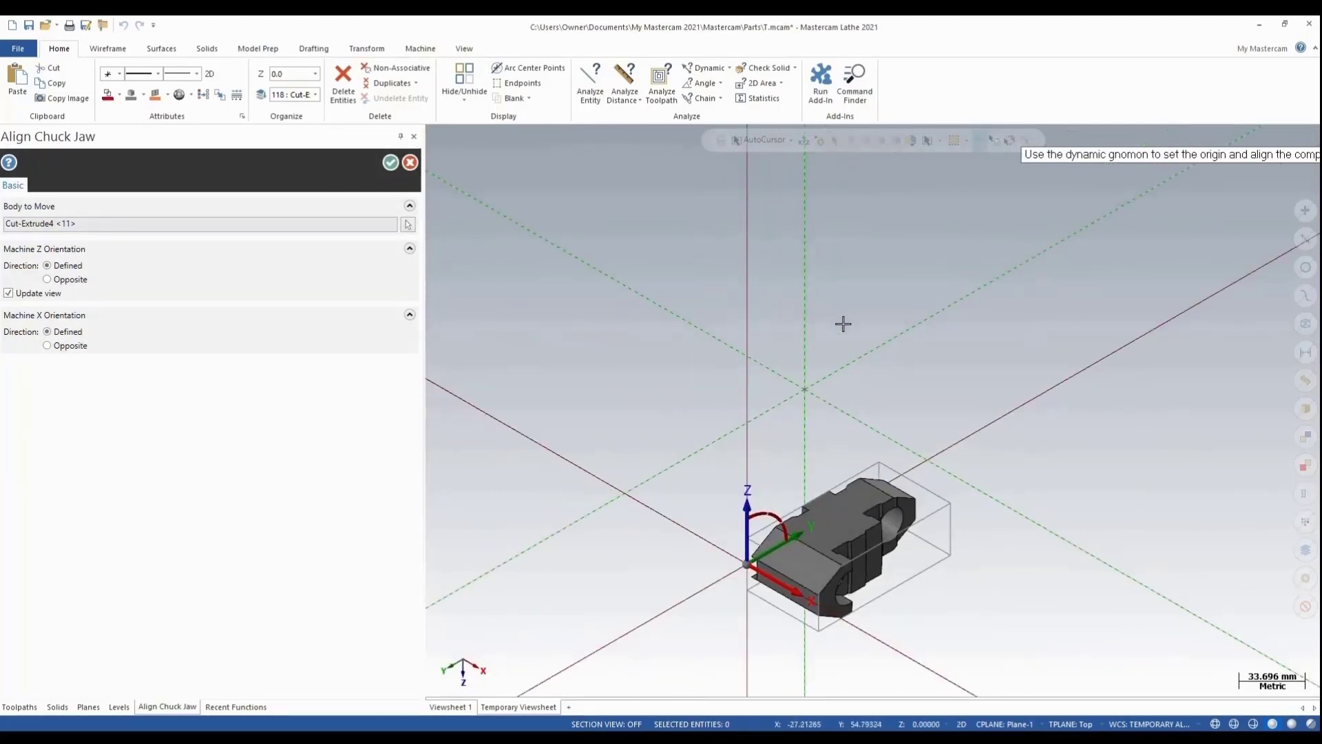
right_click(842, 324)
left_click(904, 396)
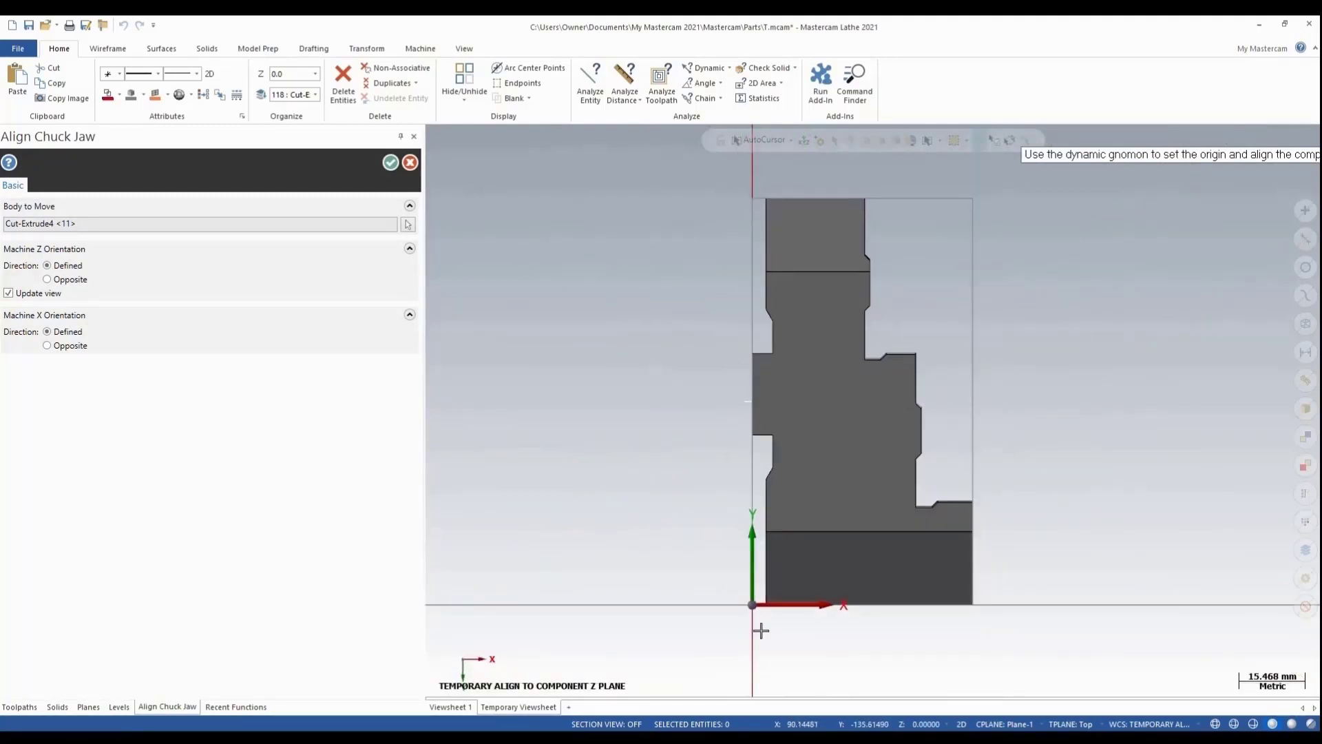
Confirm the jaw alignment, rename it 'Chuck Jaws - for 6 jaw', and set diameter 3.5
left_click(390, 163)
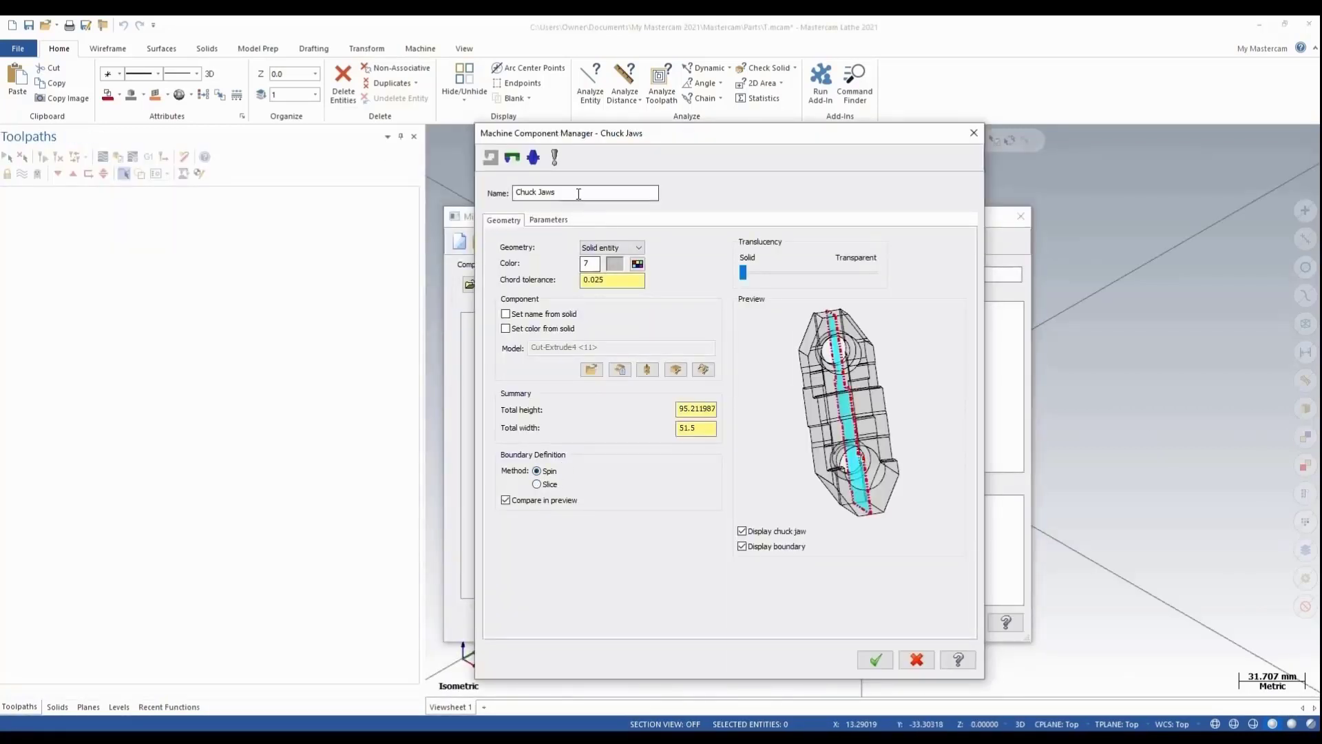
left_click(575, 193)
type("- for 6 jaw")
left_click(548, 220)
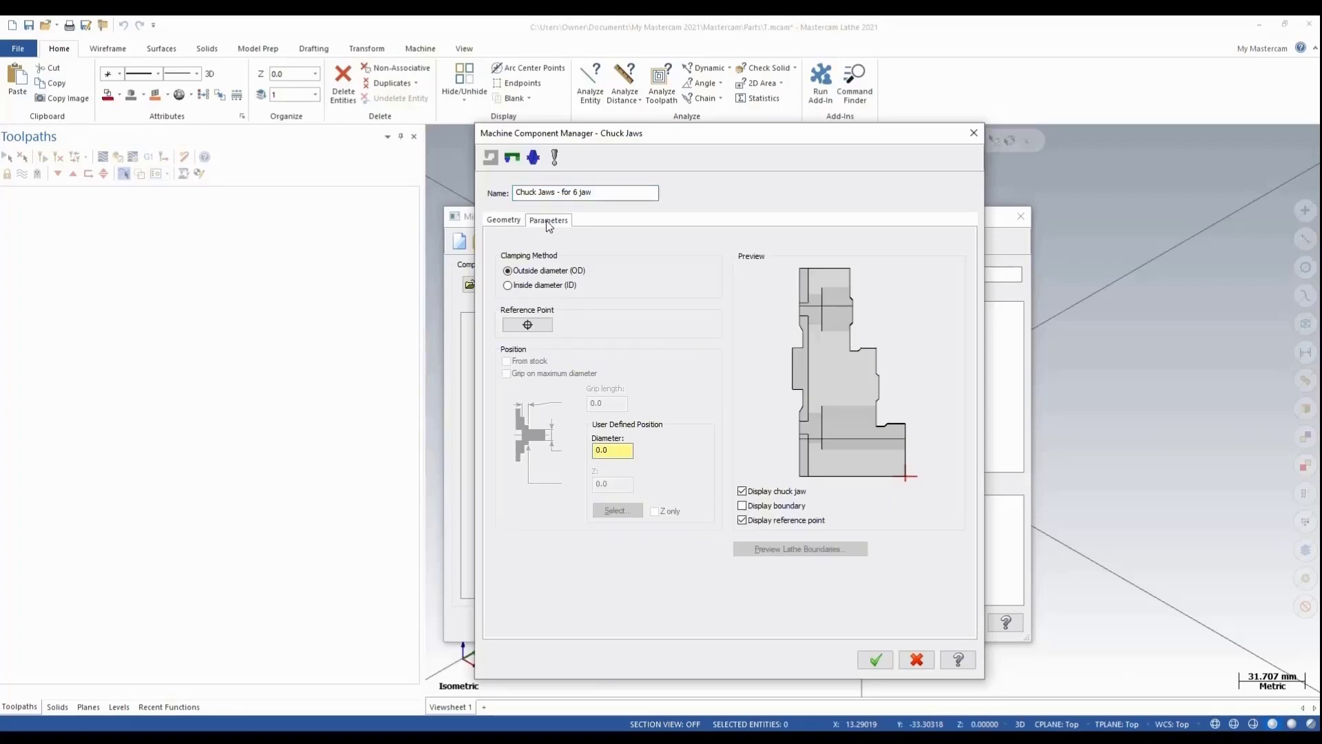
double_click(610, 450)
type("3.5")
Set the jaw reference point at the profile's lower-right corner and add it to the library
left_click(527, 324)
scroll(902, 356, "down", 1)
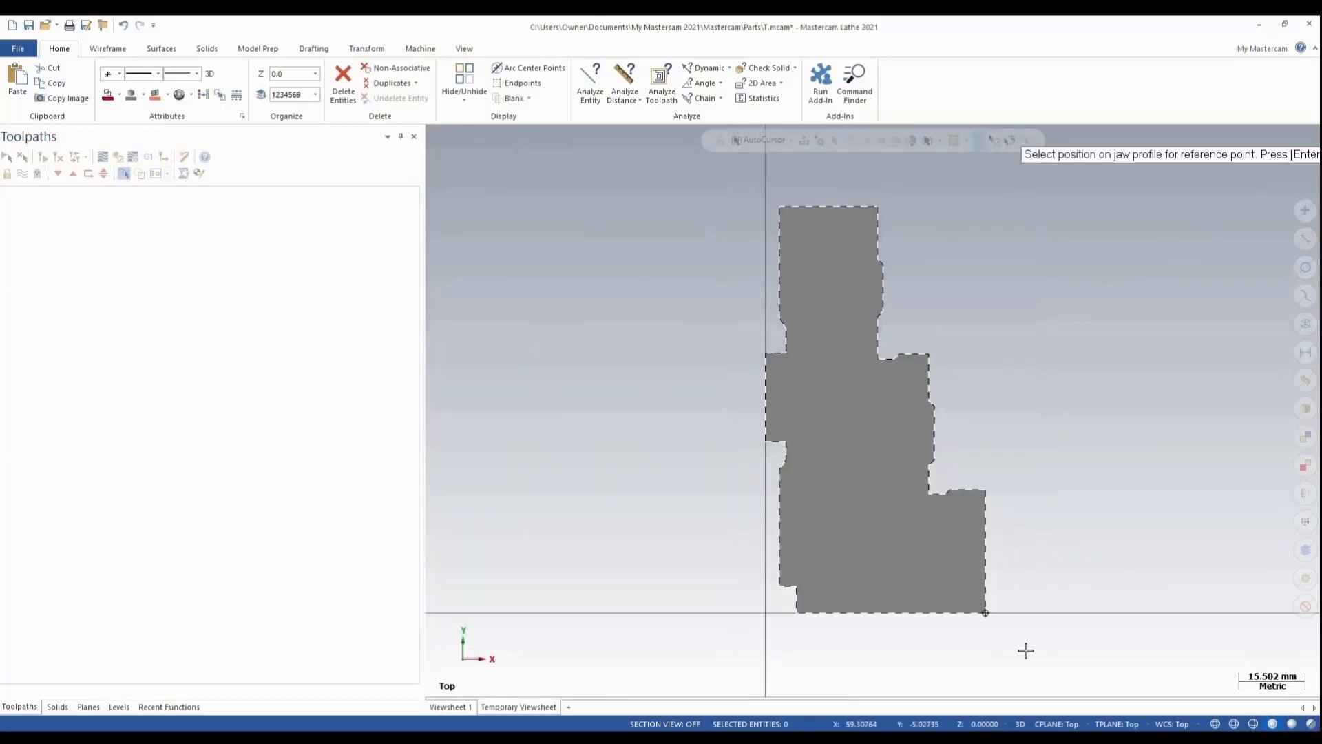
scroll(991, 620, "up", 2)
left_click(978, 596)
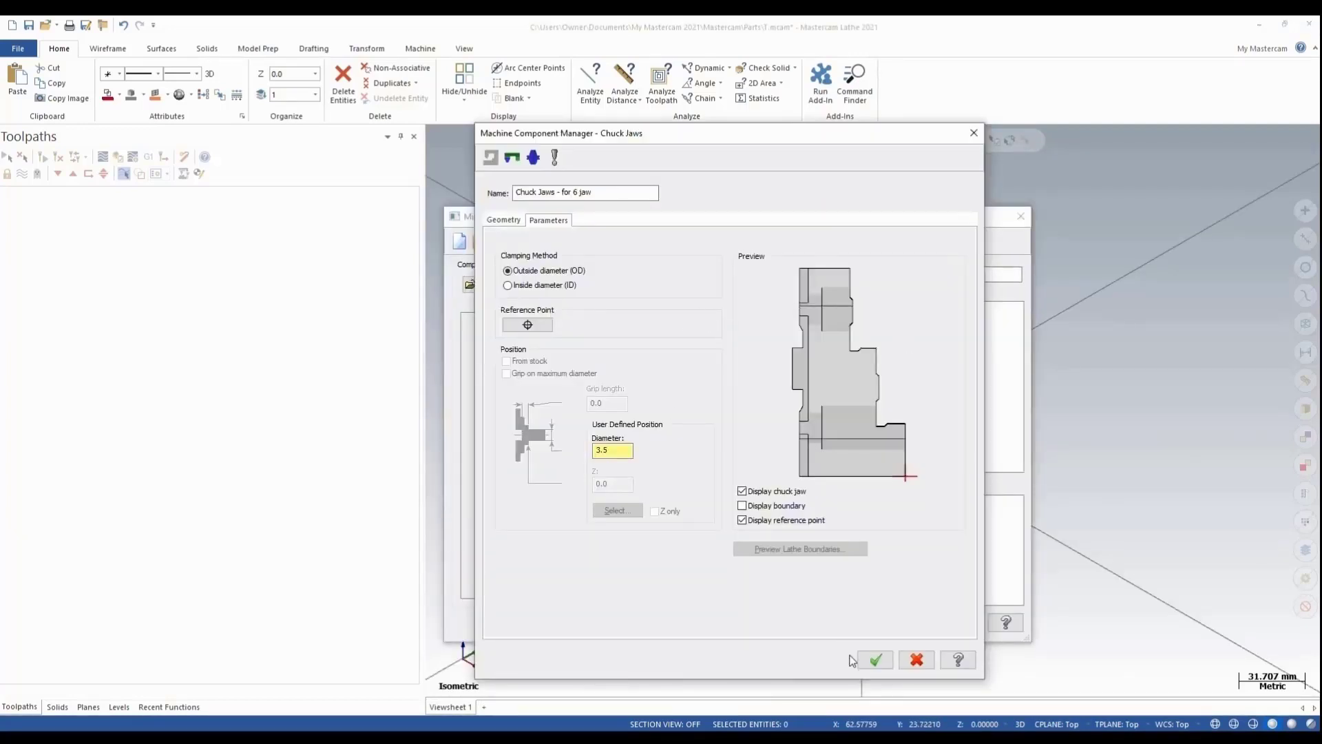
left_click(876, 660)
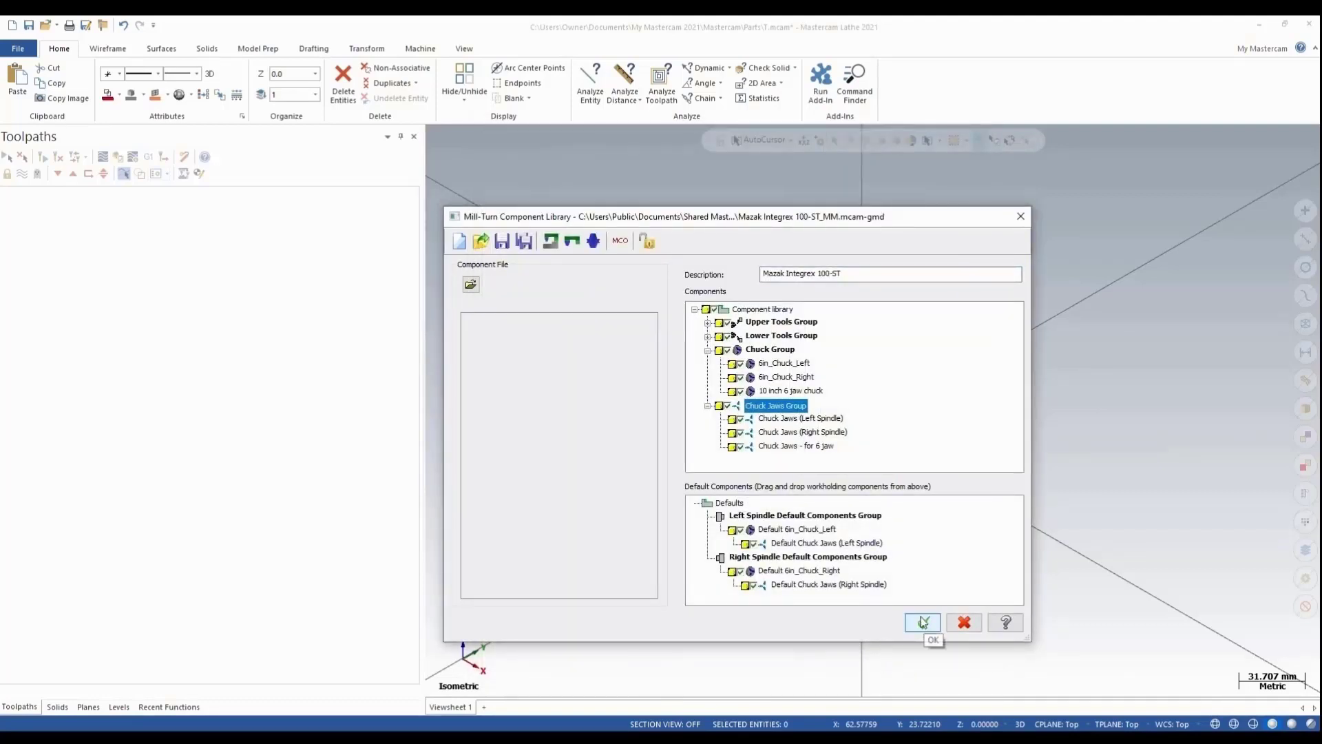
Save the Mazak Integrex 100-ST library and acknowledge the backup copy notice
left_click(532, 239)
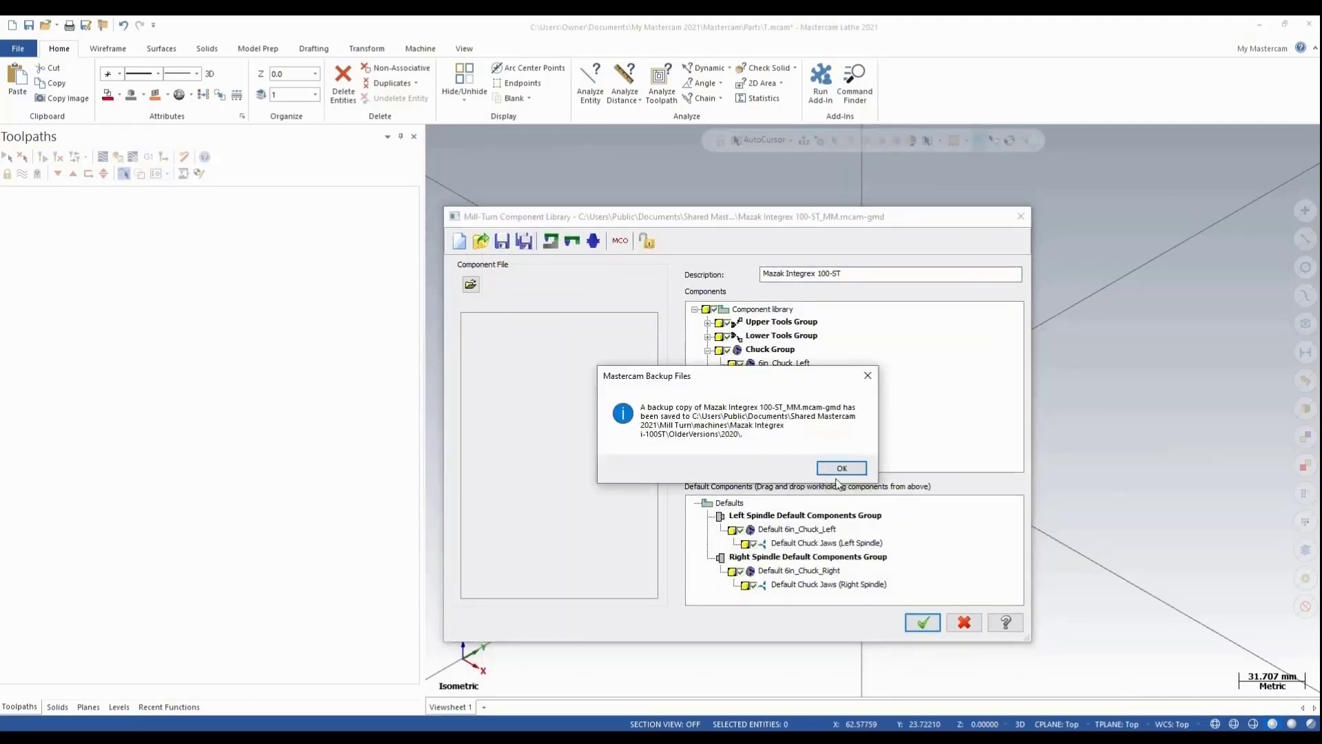
left_click(841, 468)
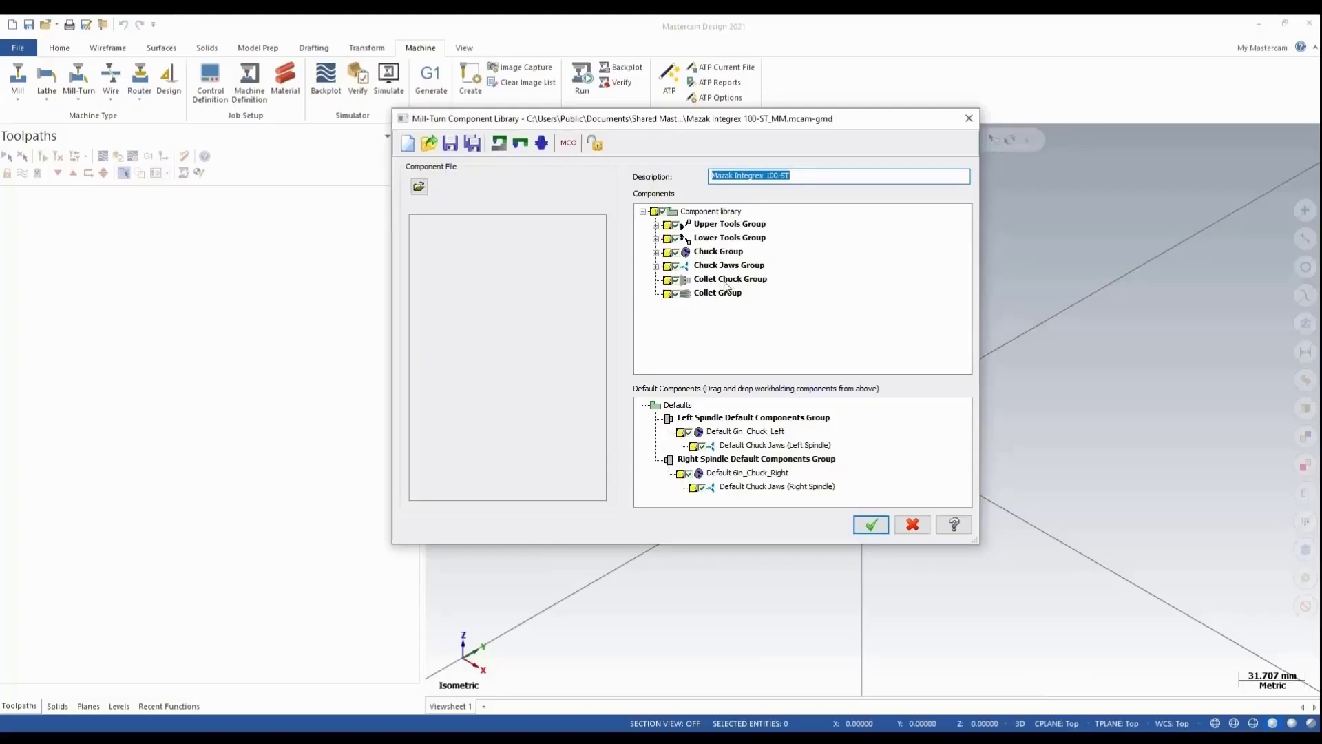
Add a collet chuck from Slim collet chuck 1.102 ID.stp, aligned at the chuck's face
right_click(726, 286)
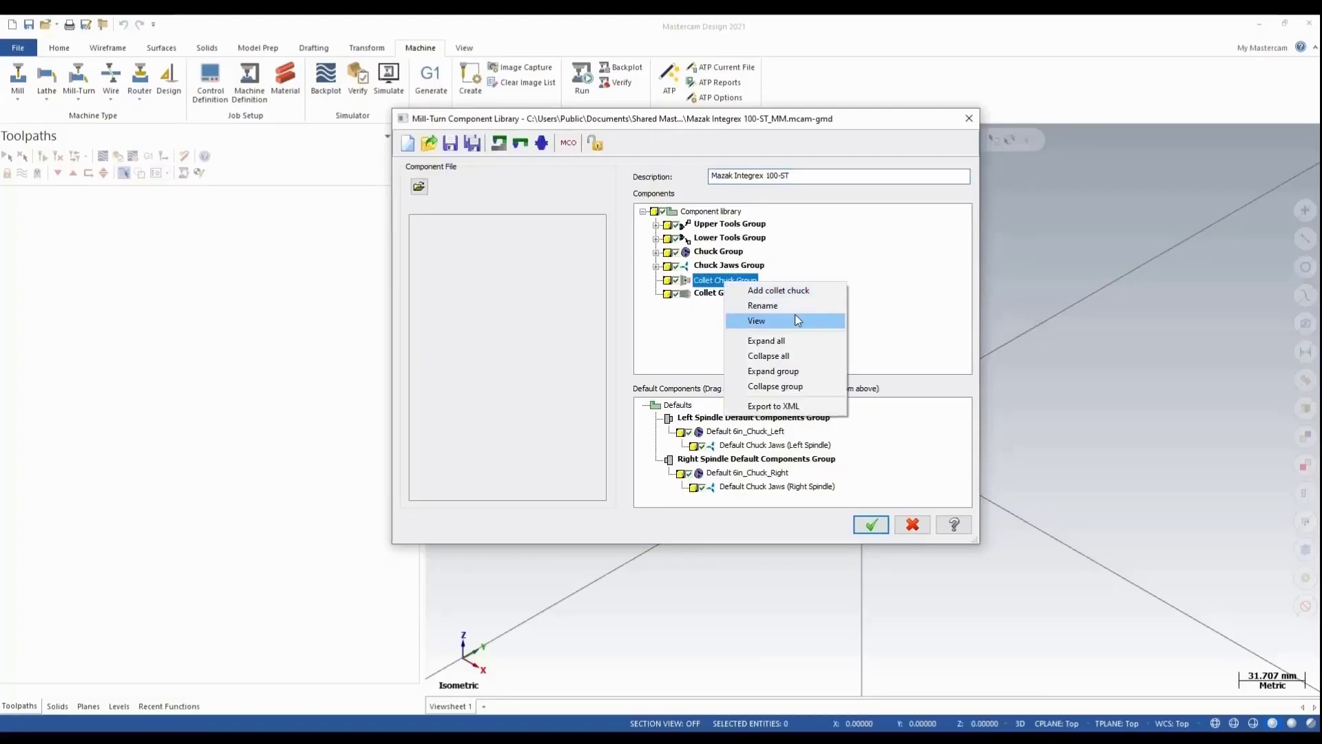
left_click(795, 291)
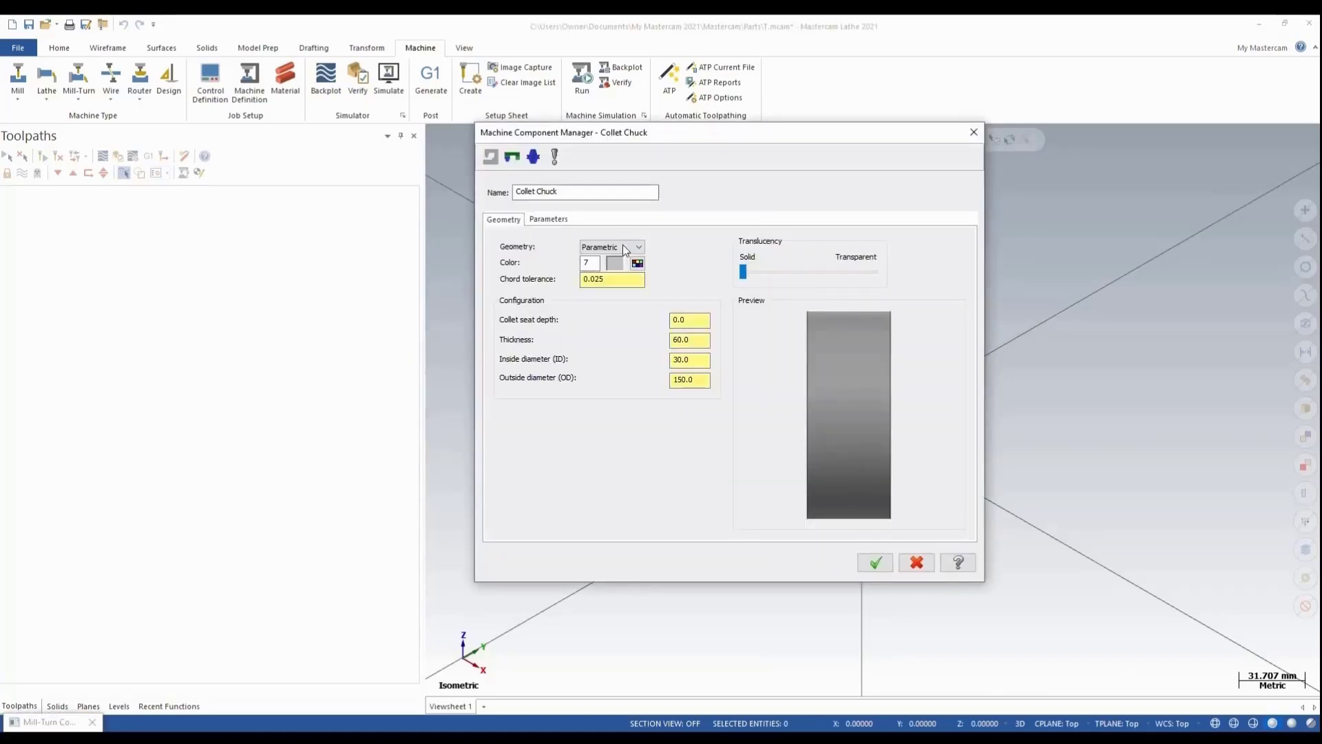
left_click(618, 267)
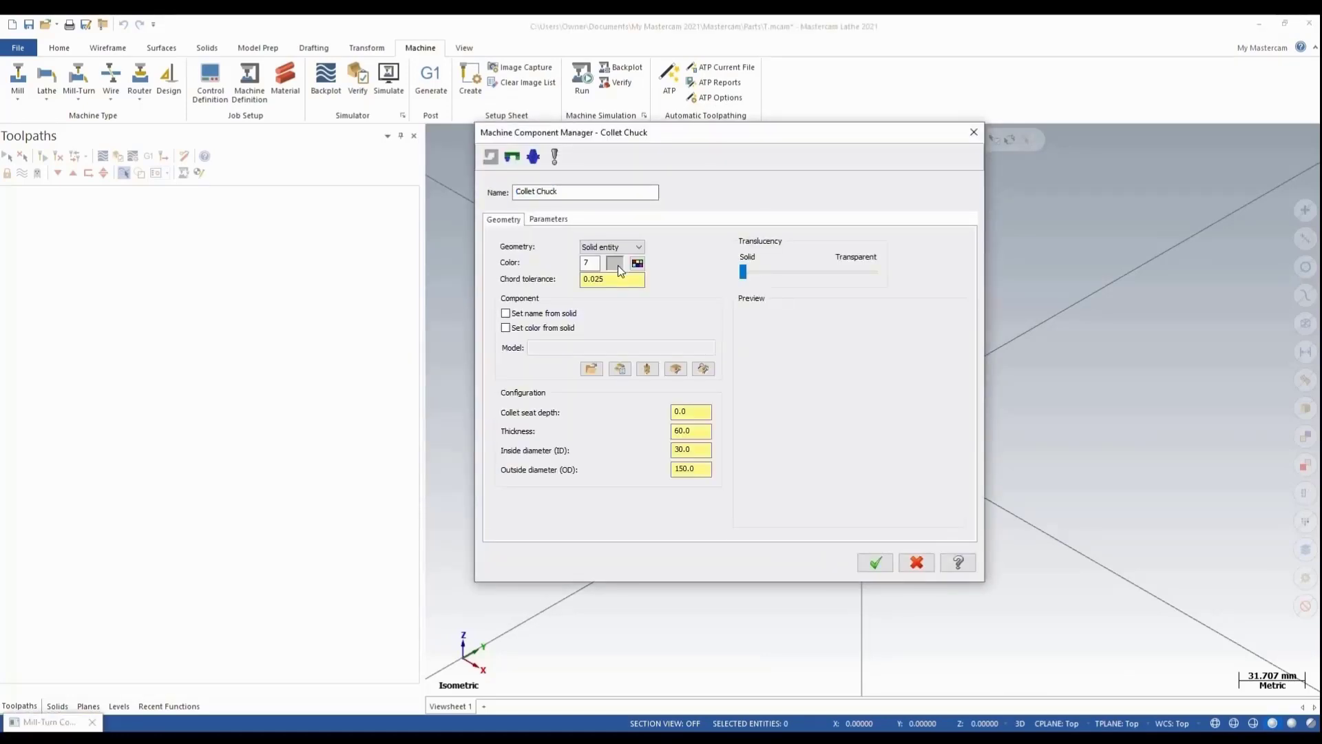
left_click(595, 369)
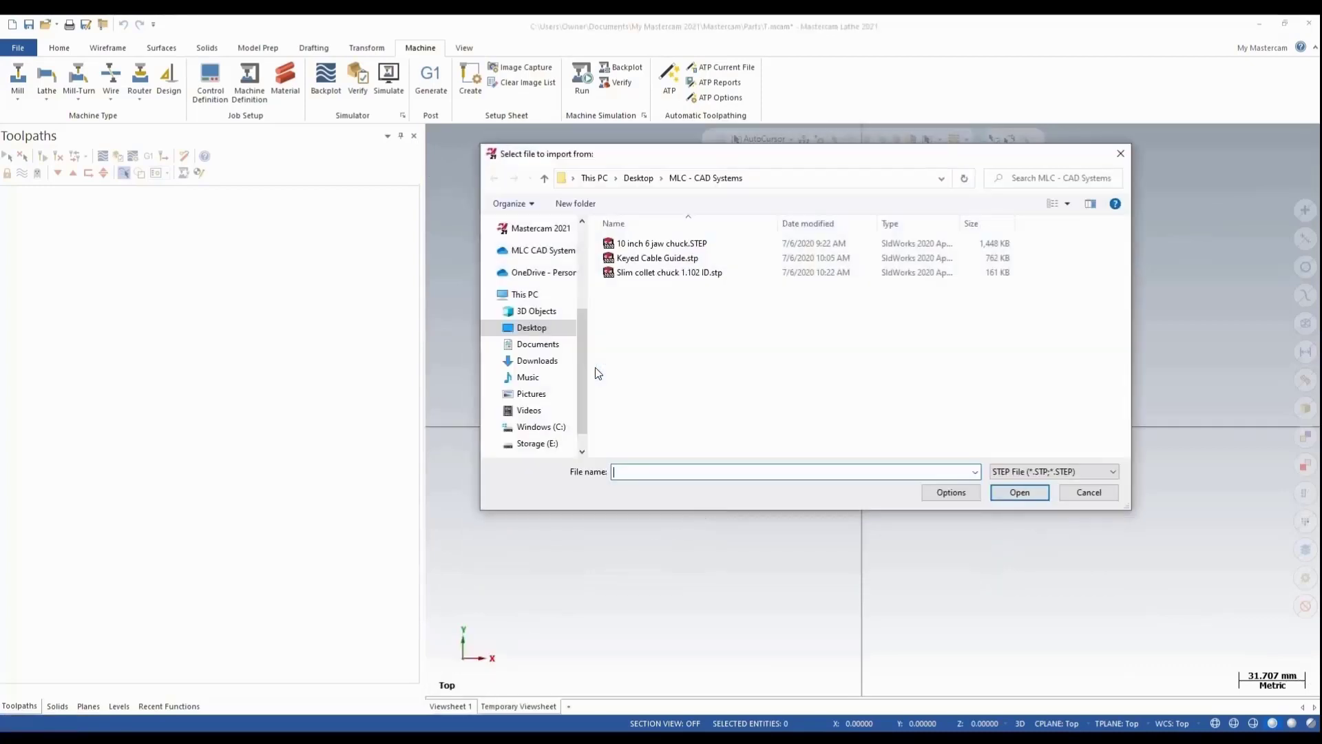
double_click(647, 272)
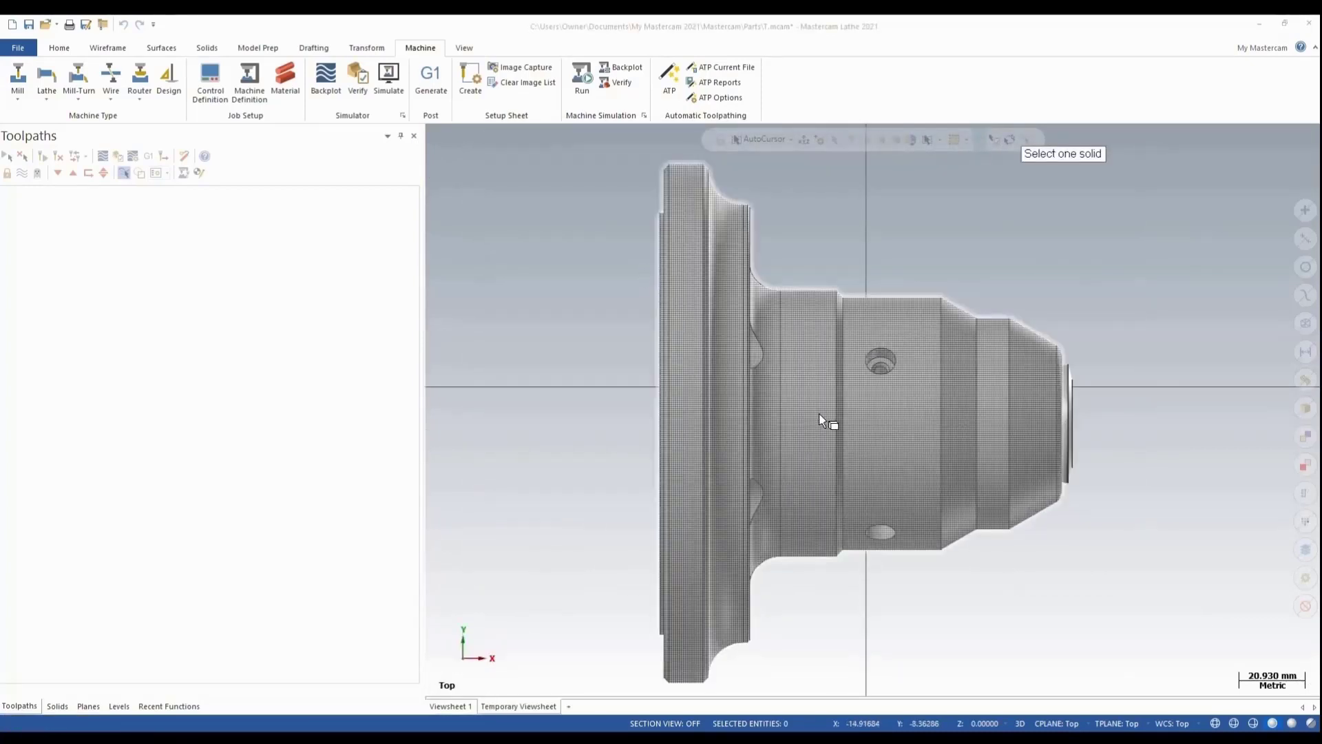
left_click(820, 415)
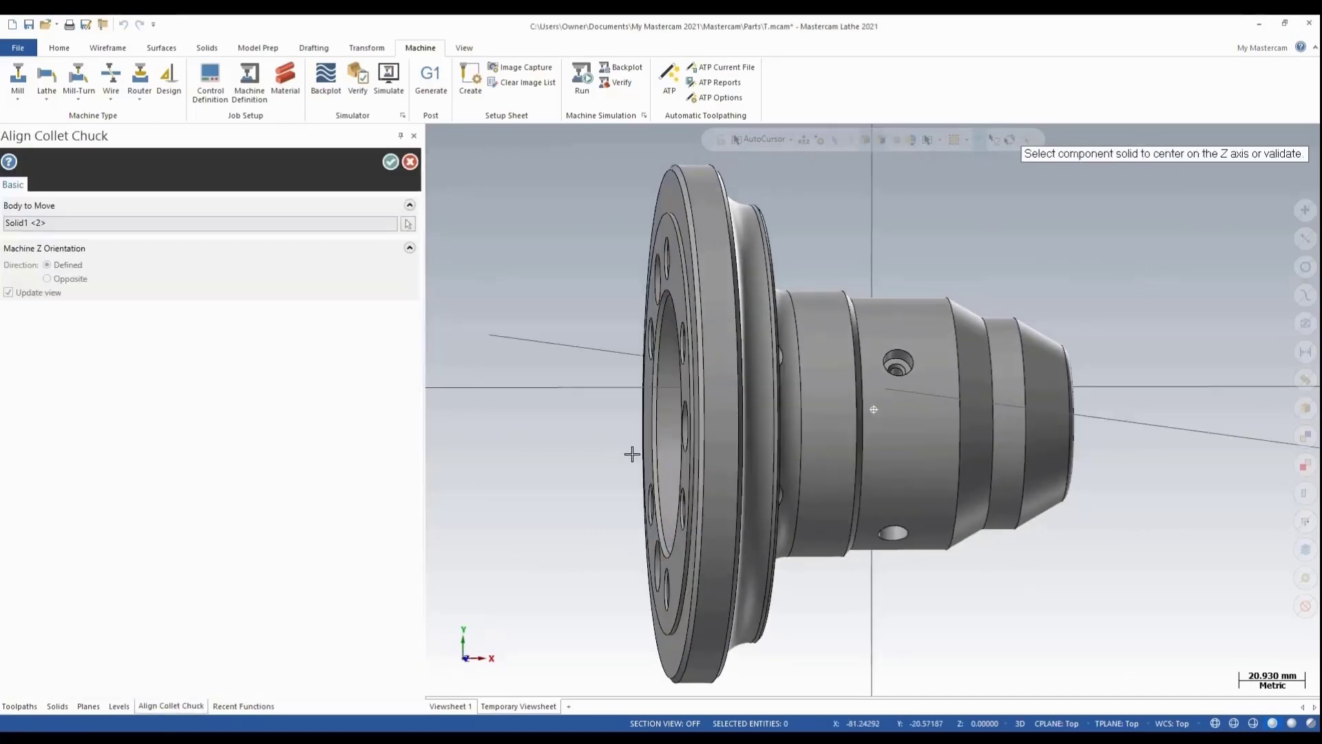
left_click(694, 285)
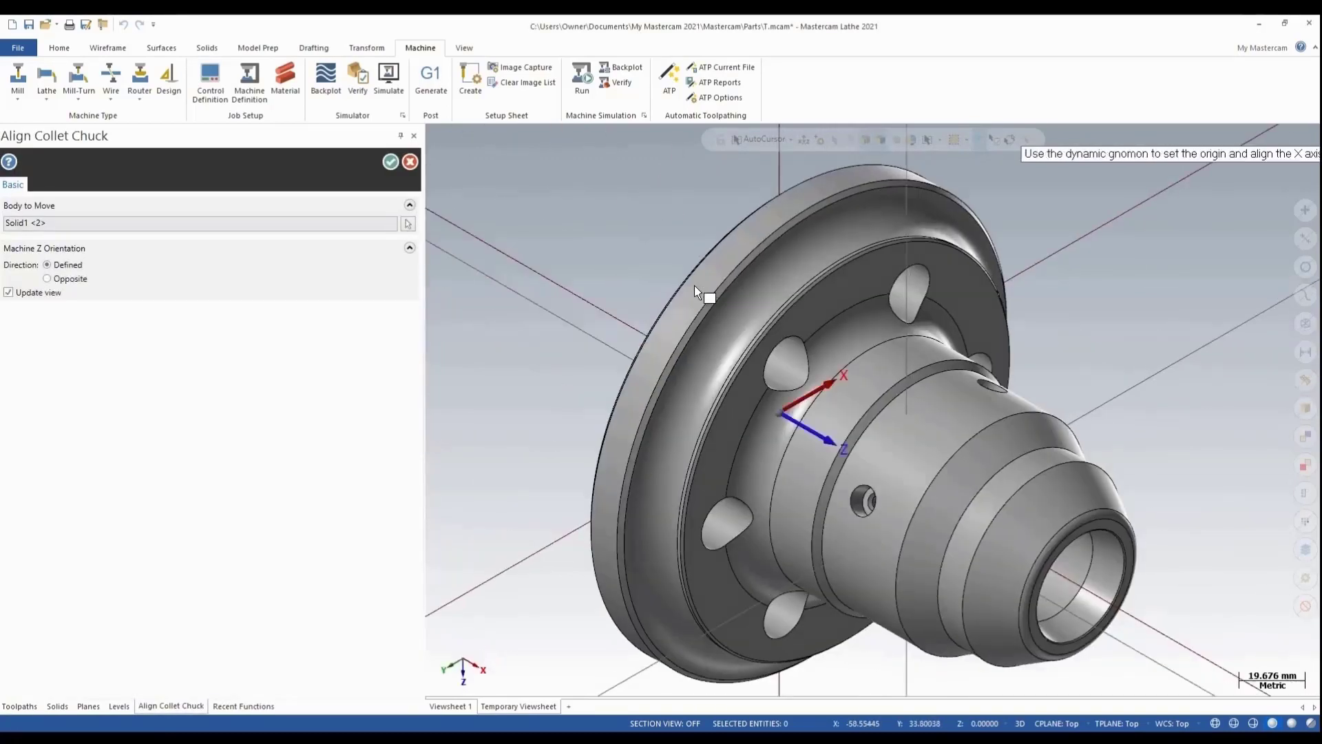
left_click(391, 162)
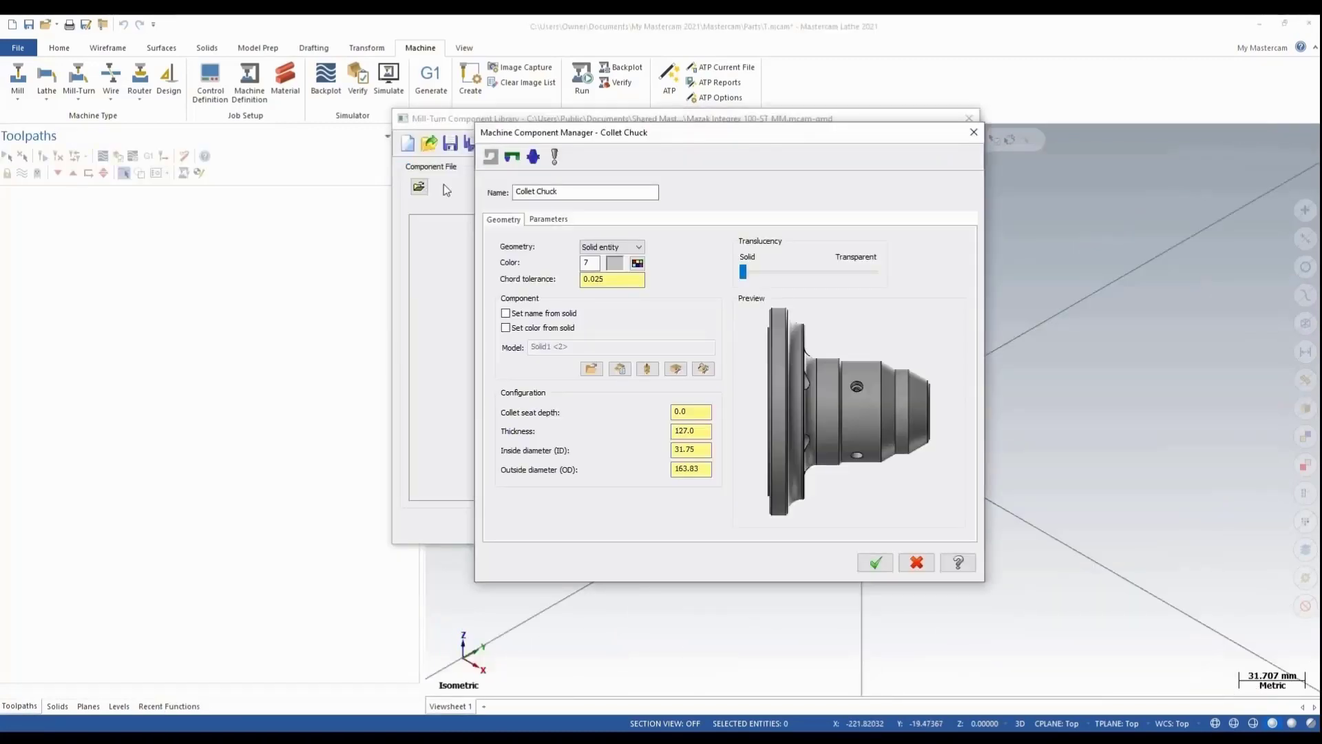
Review the collet chuck dimensions, set maximum spindle speed 6000, and save it to the library
left_click(699, 431)
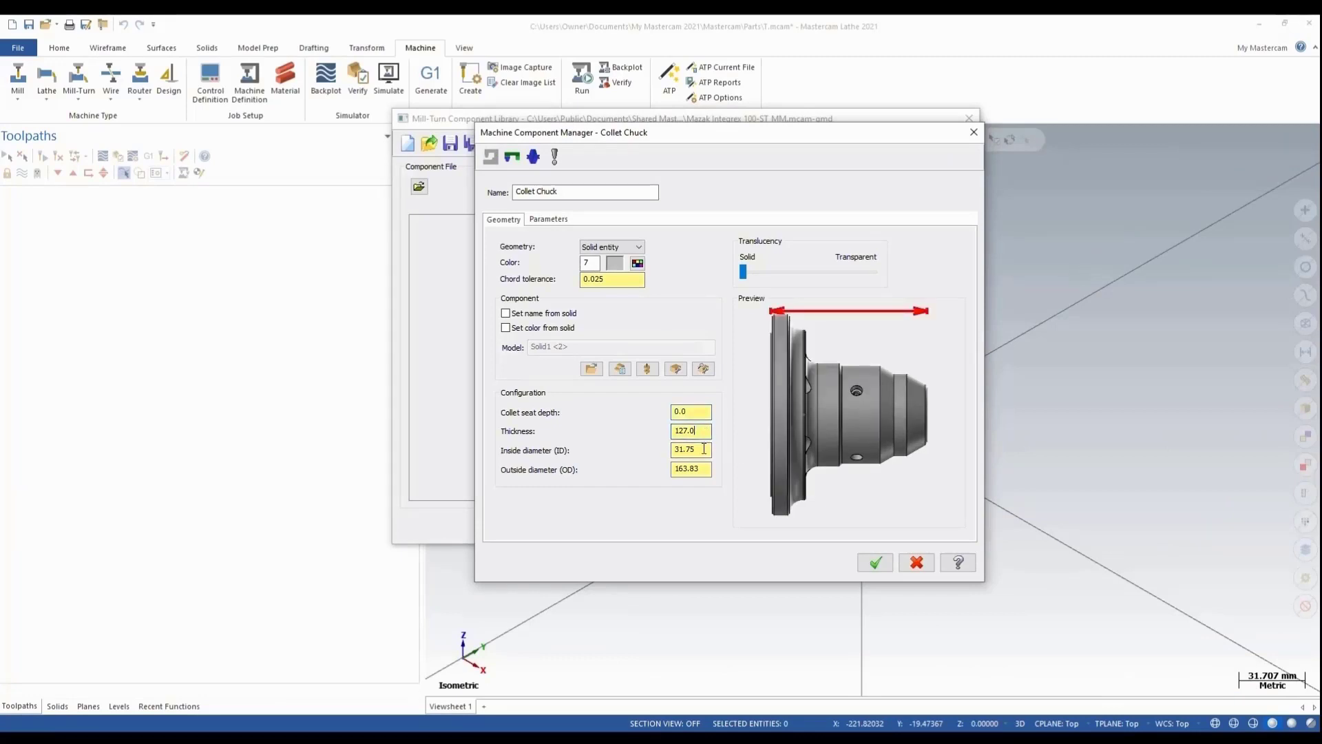
left_click(703, 449)
left_click(702, 470)
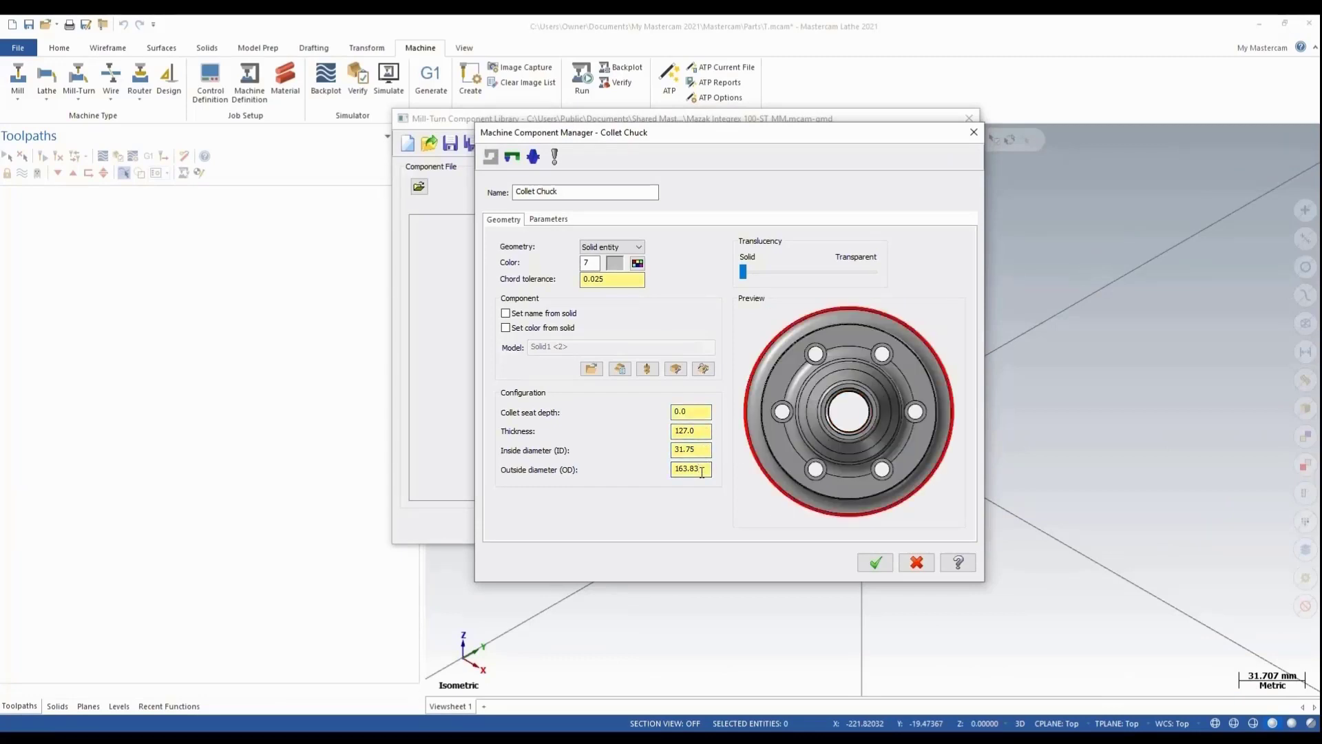
left_click(540, 219)
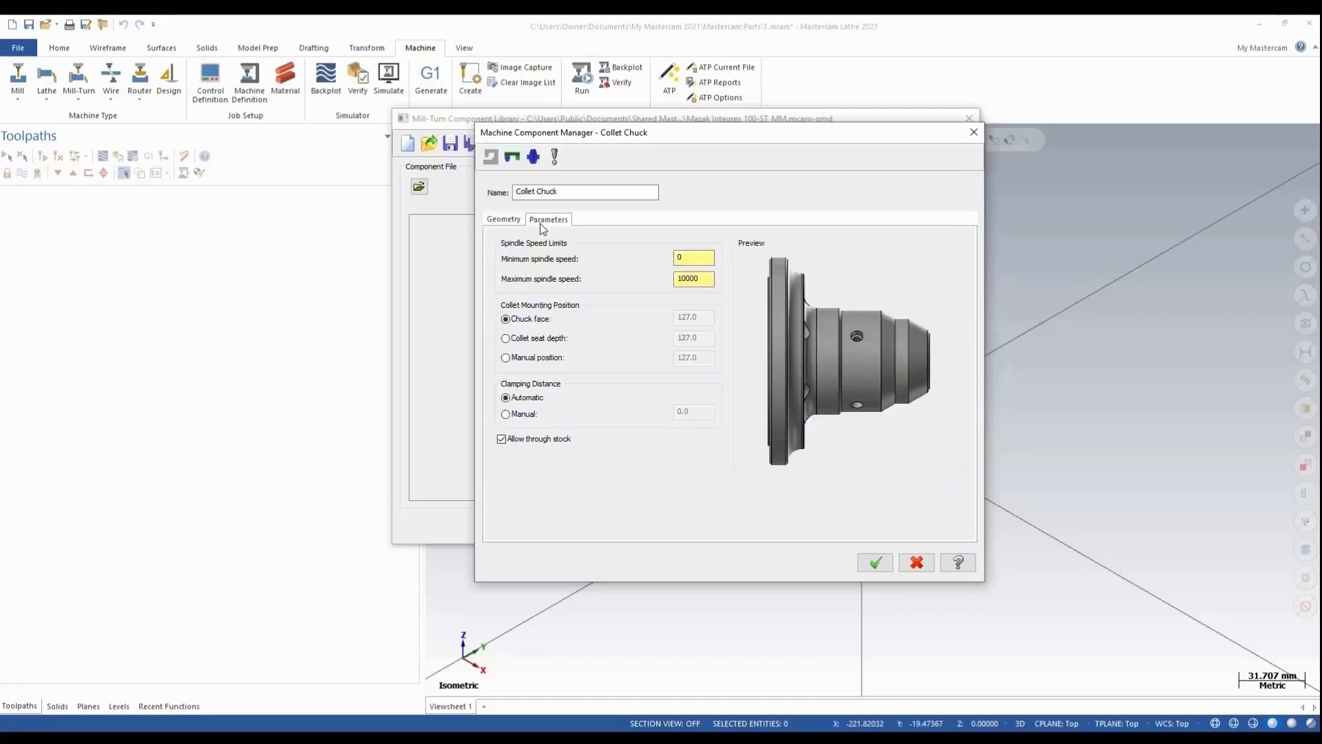
left_click_drag(710, 279, 536, 260)
type("6")
key("Tab")
left_click(873, 562)
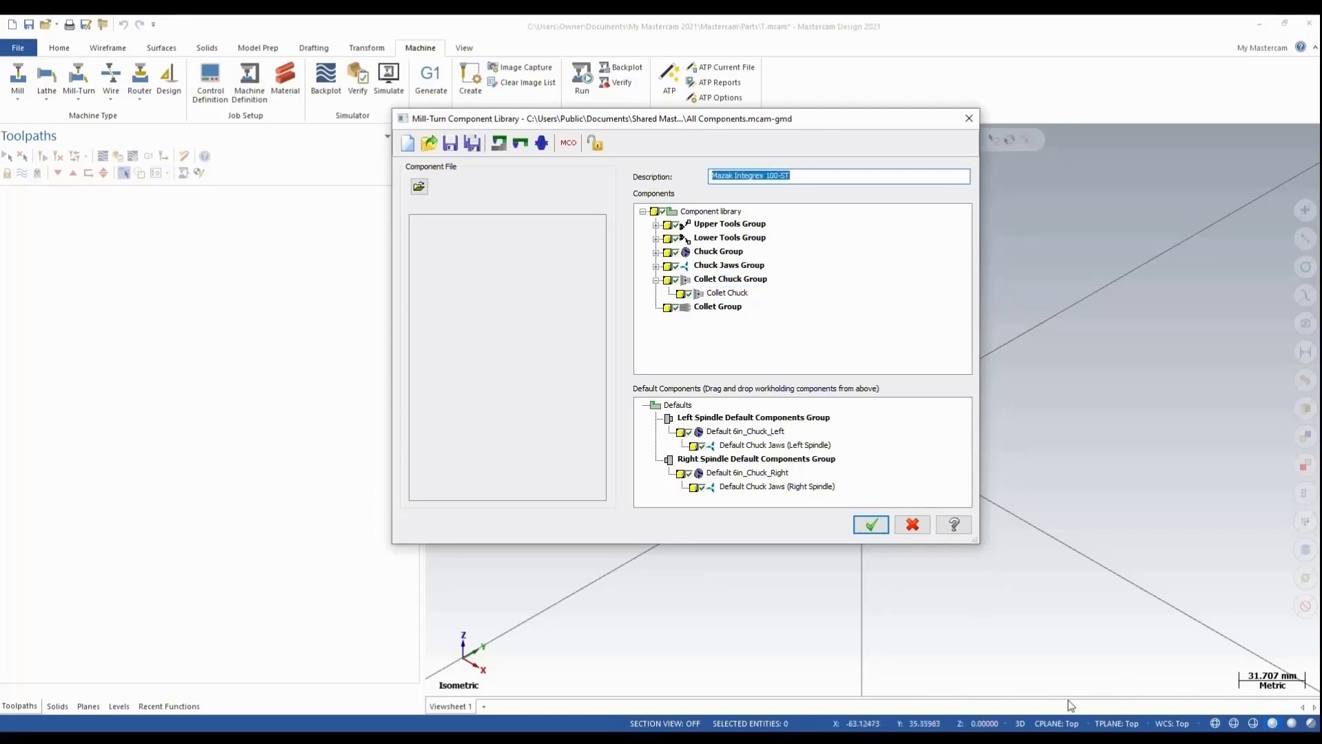
Add a collet with Solid entity geometry imported from Slim collet chuck 1.102 ID.stp
right_click(714, 309)
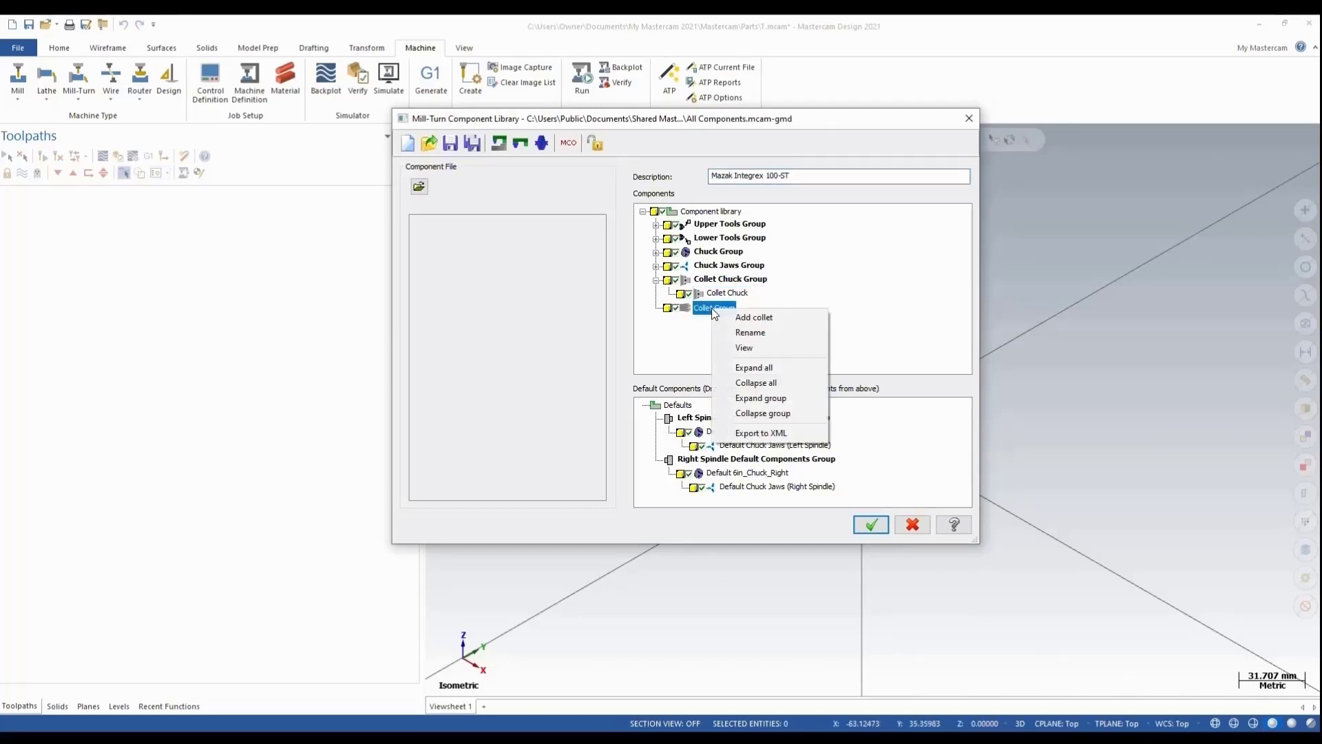
left_click(753, 317)
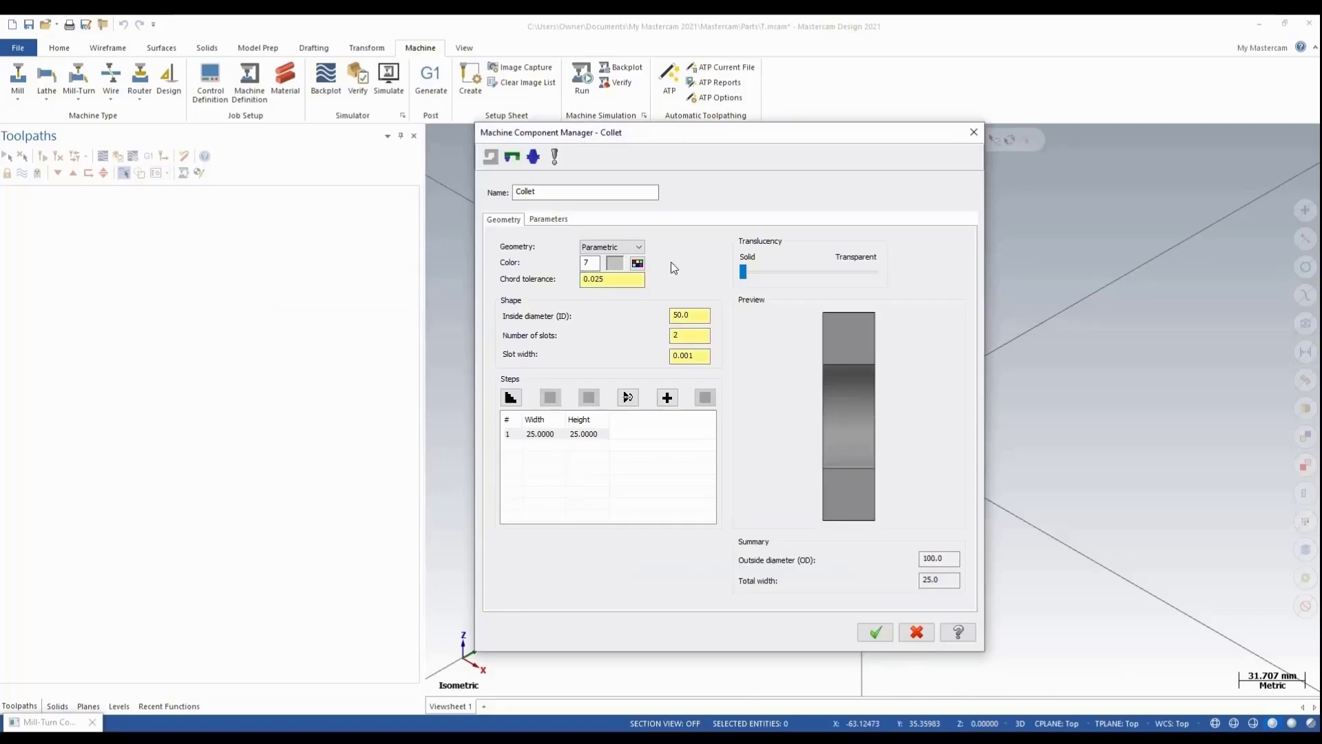
left_click(610, 246)
left_click(606, 265)
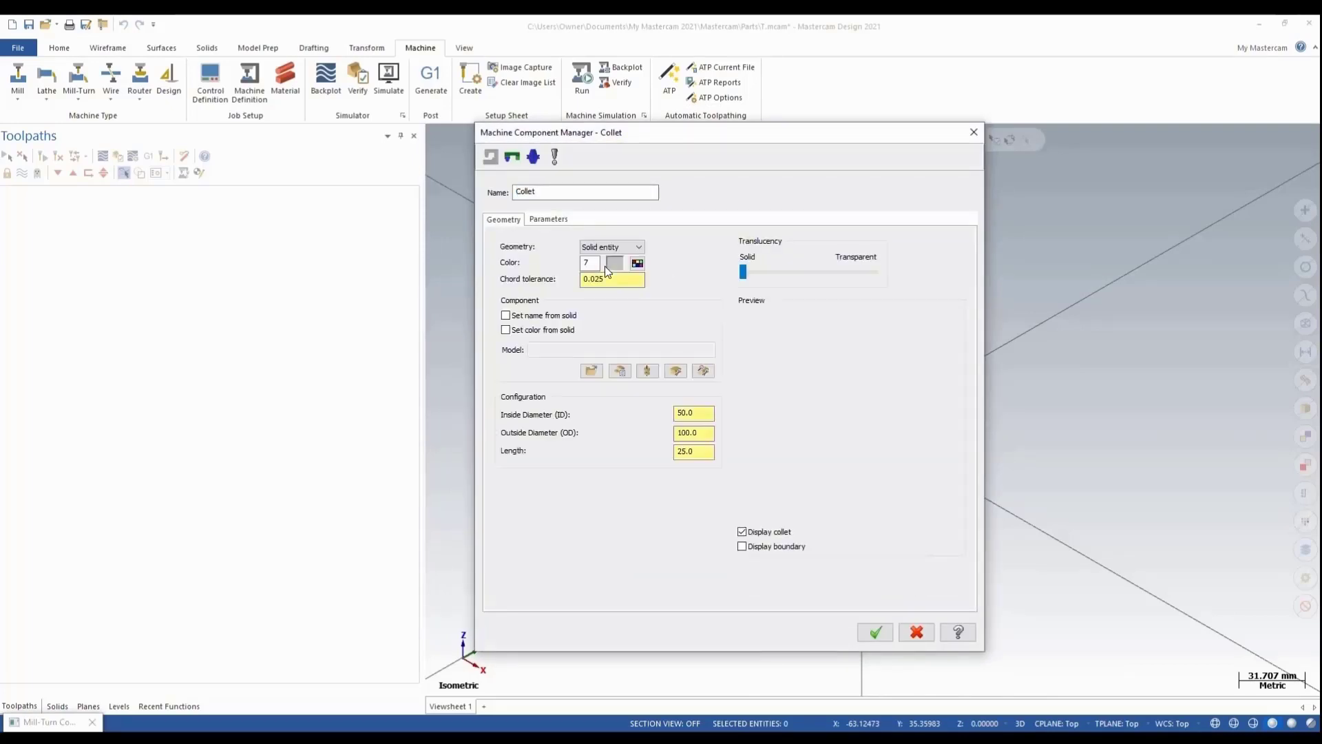
left_click(592, 370)
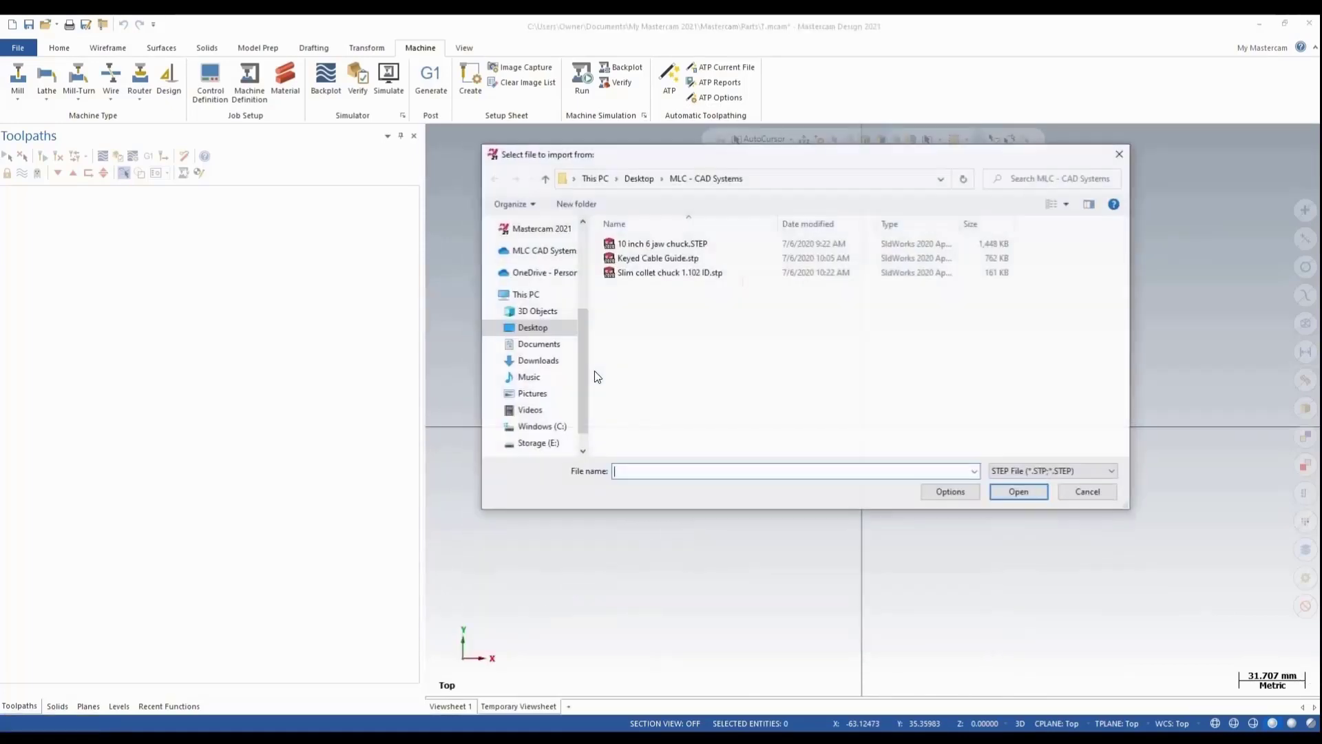
double_click(654, 273)
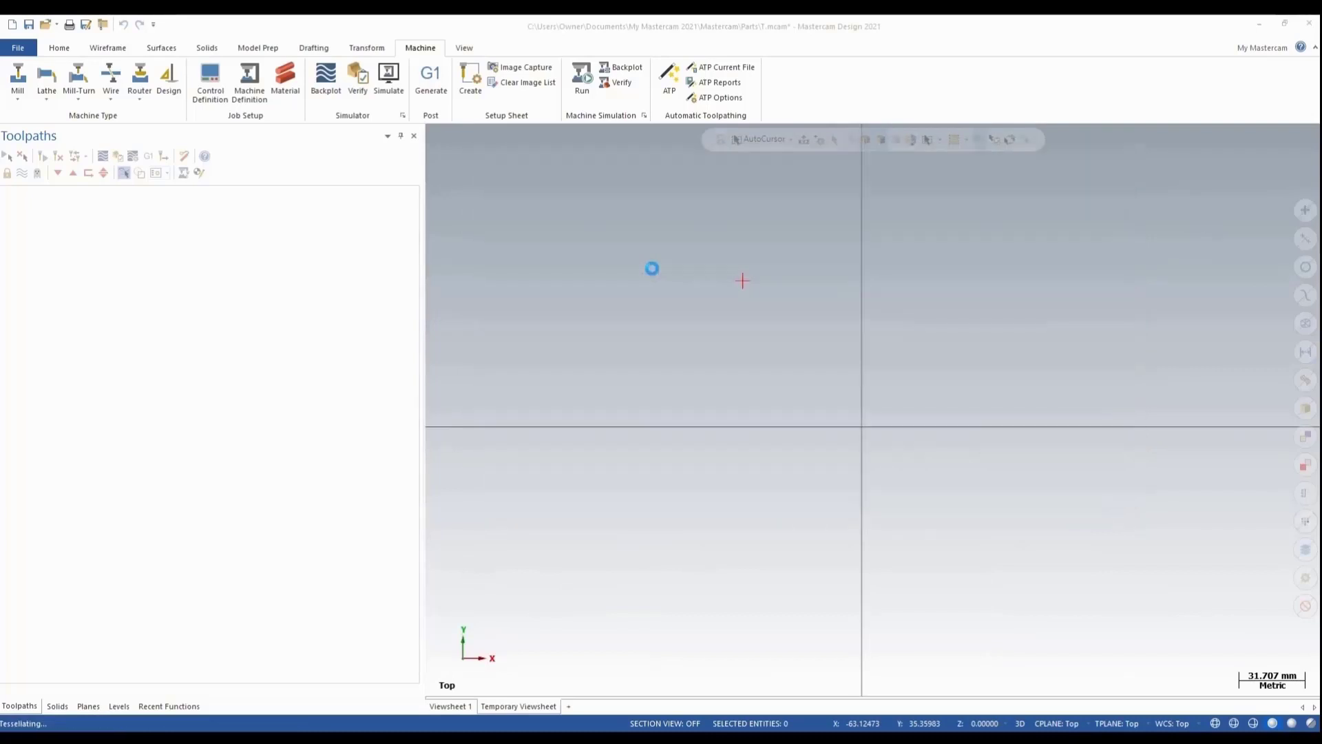
scroll(1109, 382, "up", 6)
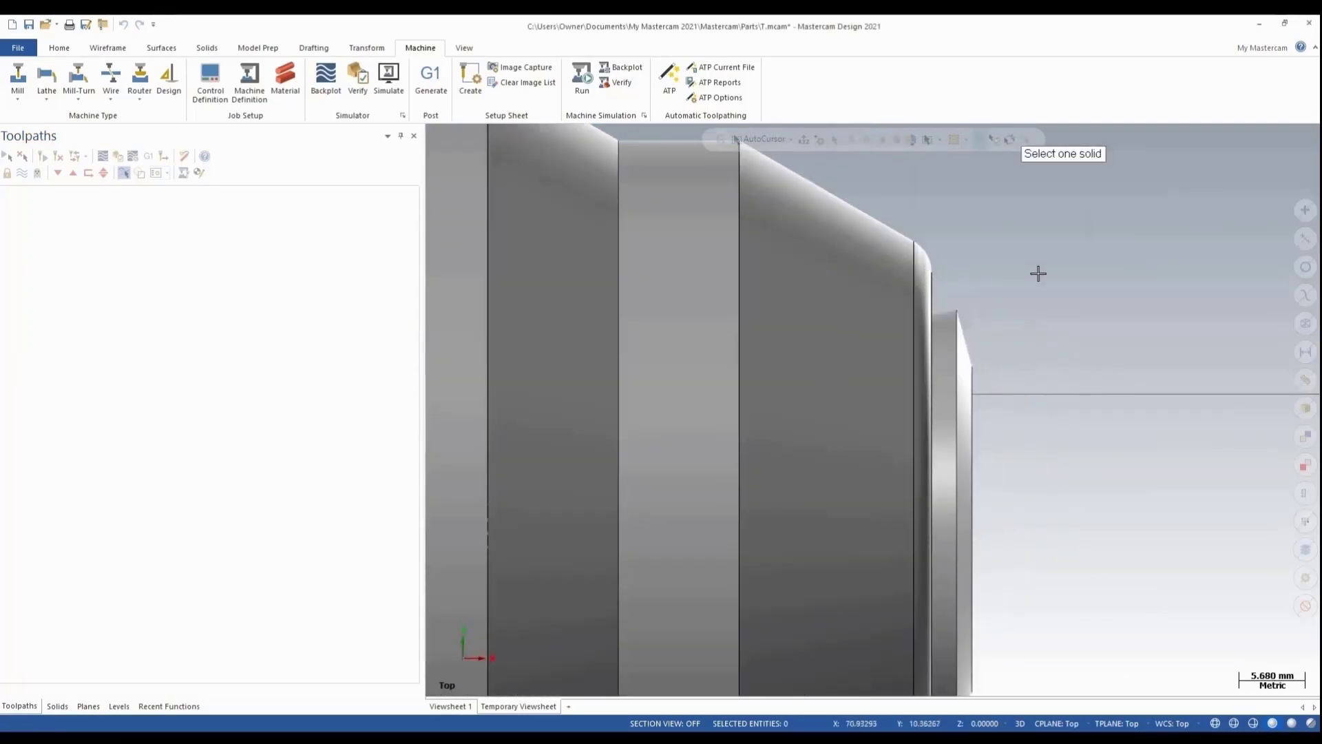
middle_click_drag(1039, 272, 985, 284)
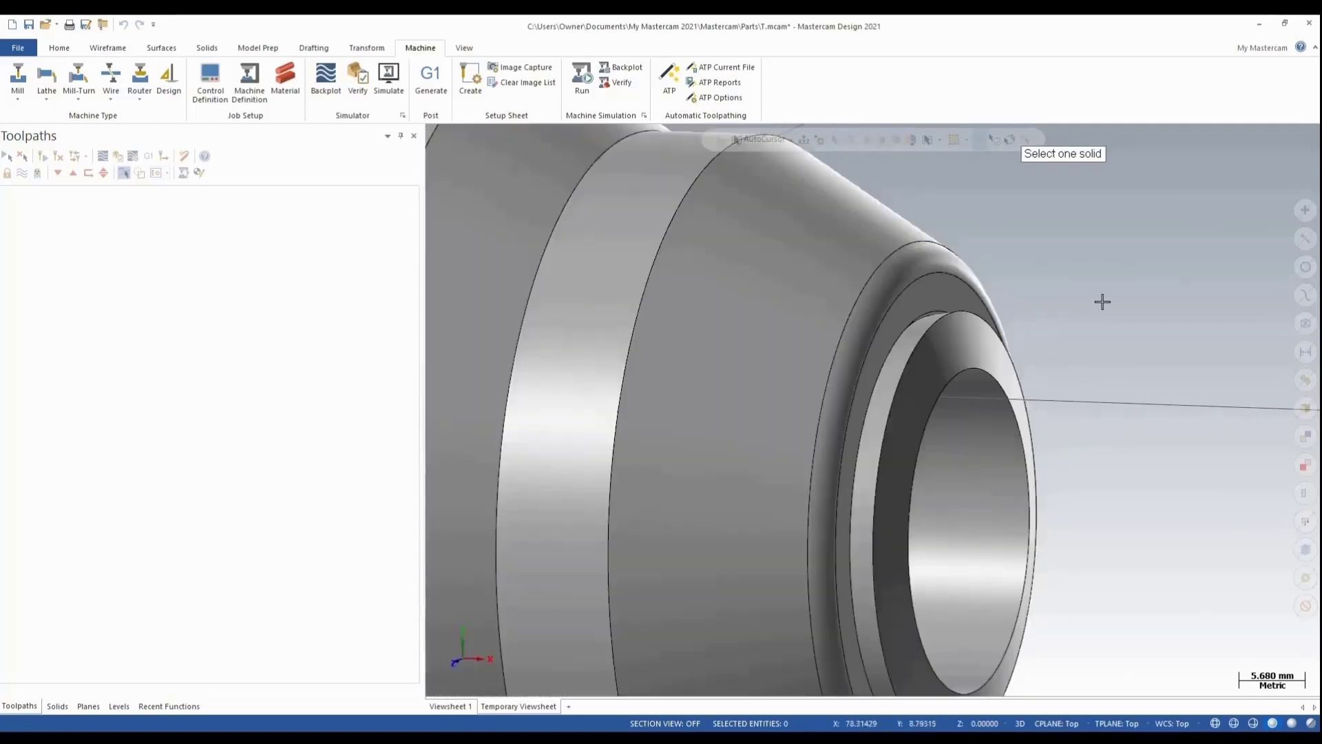
key("alt+1")
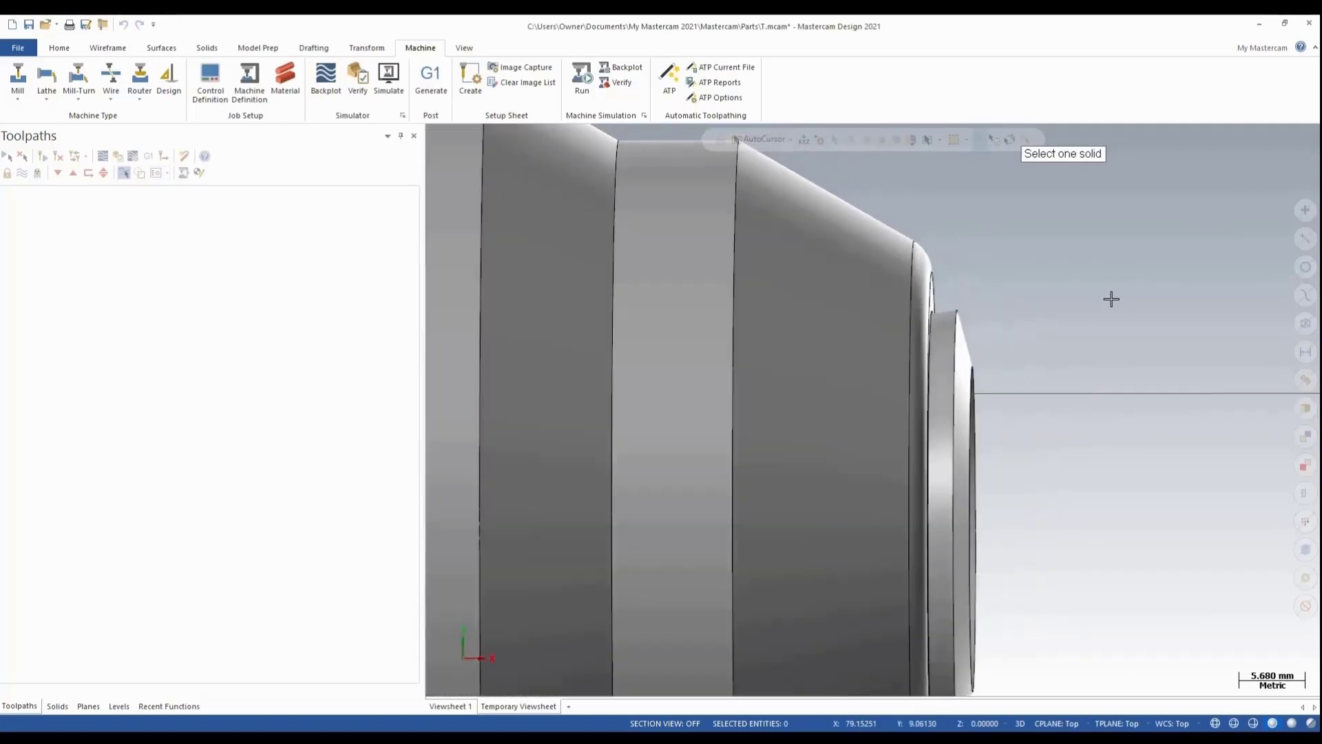
Align Solid1 at its narrow end with opposite Z orientation and a -2.0 mm origin offset
left_click(970, 359)
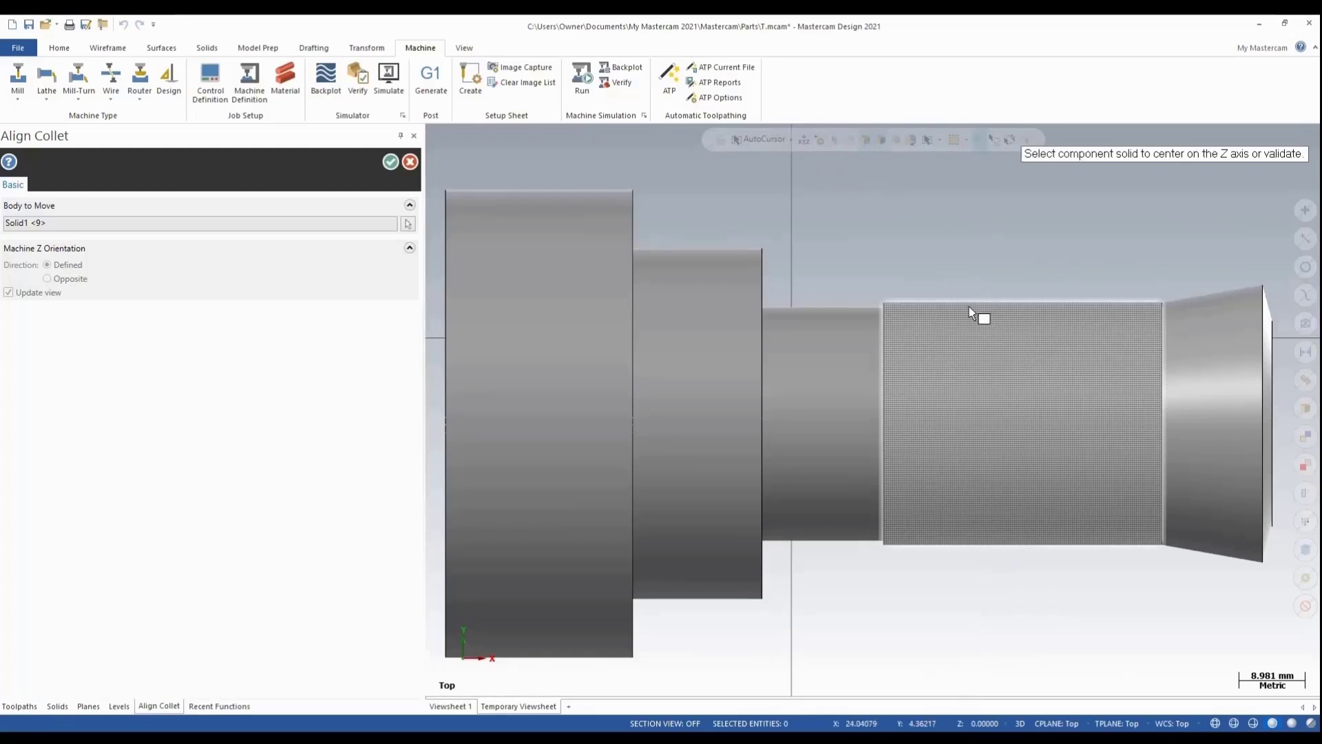
scroll(969, 307, "down", 3)
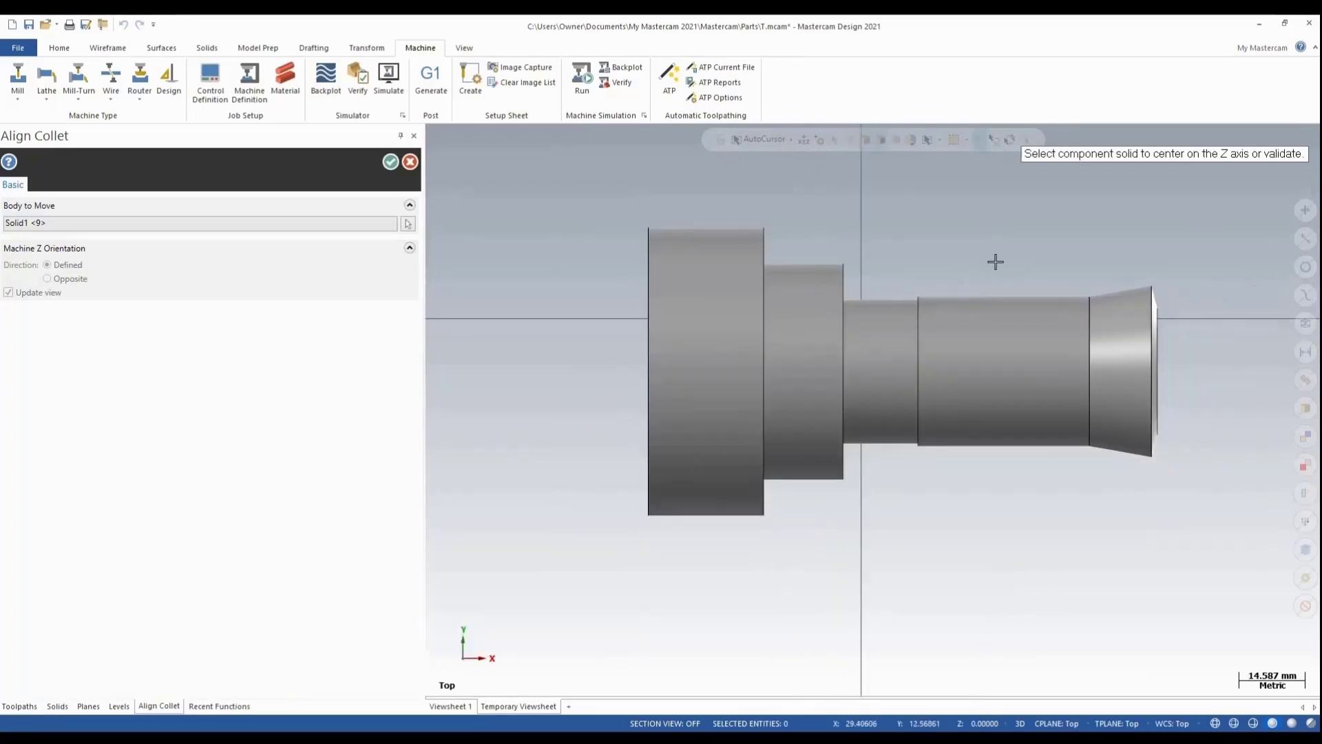
middle_click_drag(994, 260, 876, 290)
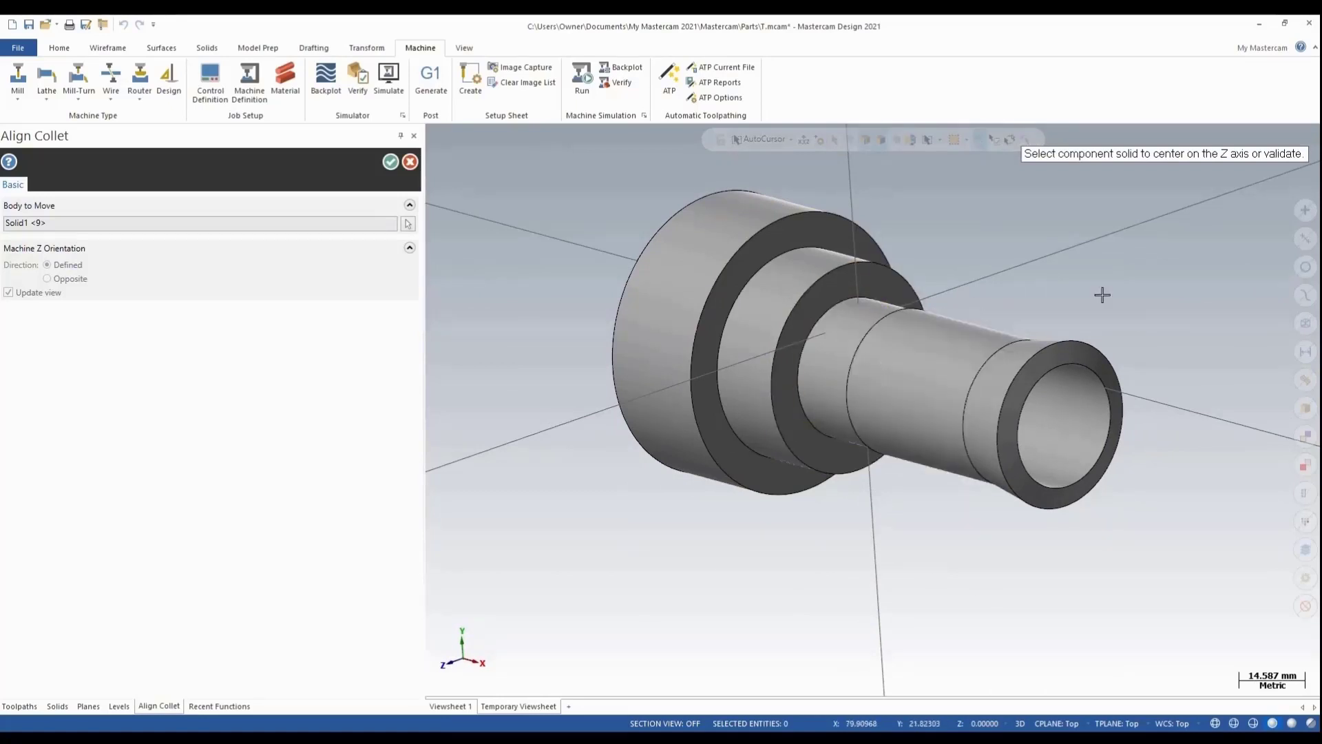
left_click(1097, 351)
left_click(1120, 308)
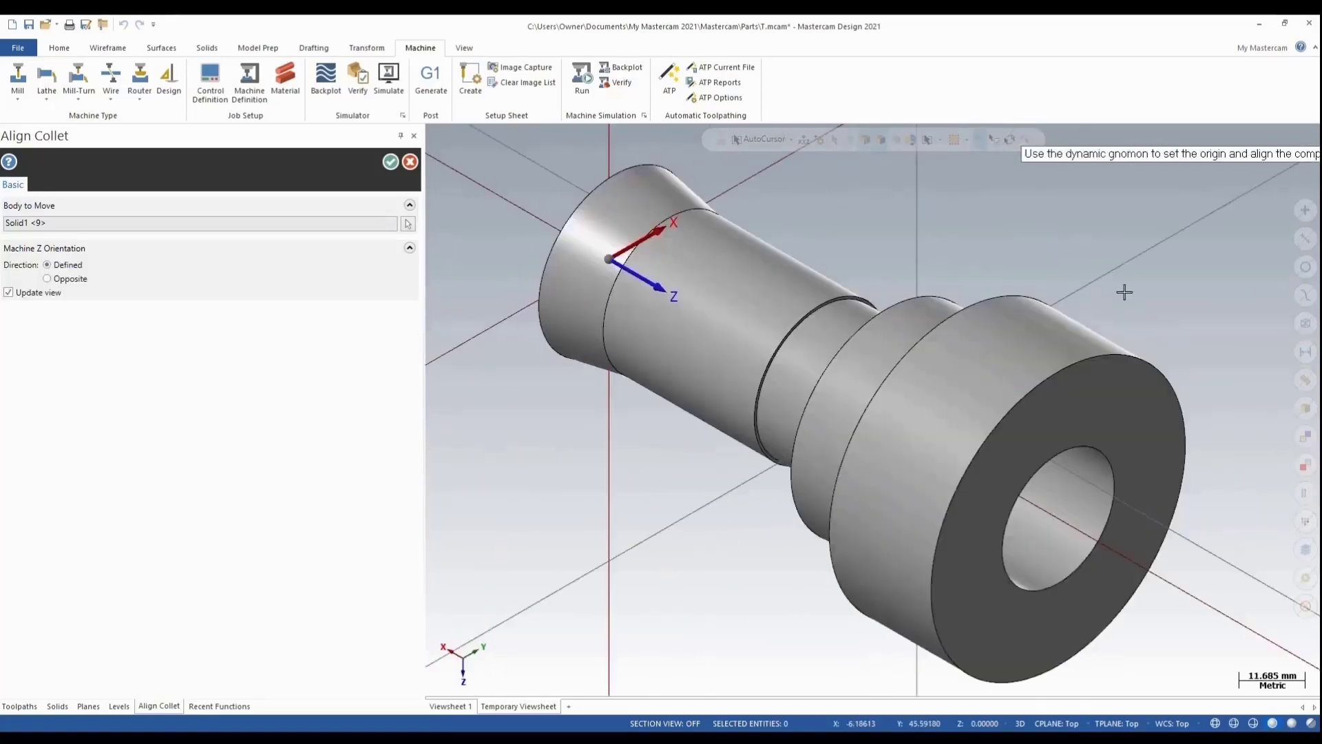
left_click(69, 279)
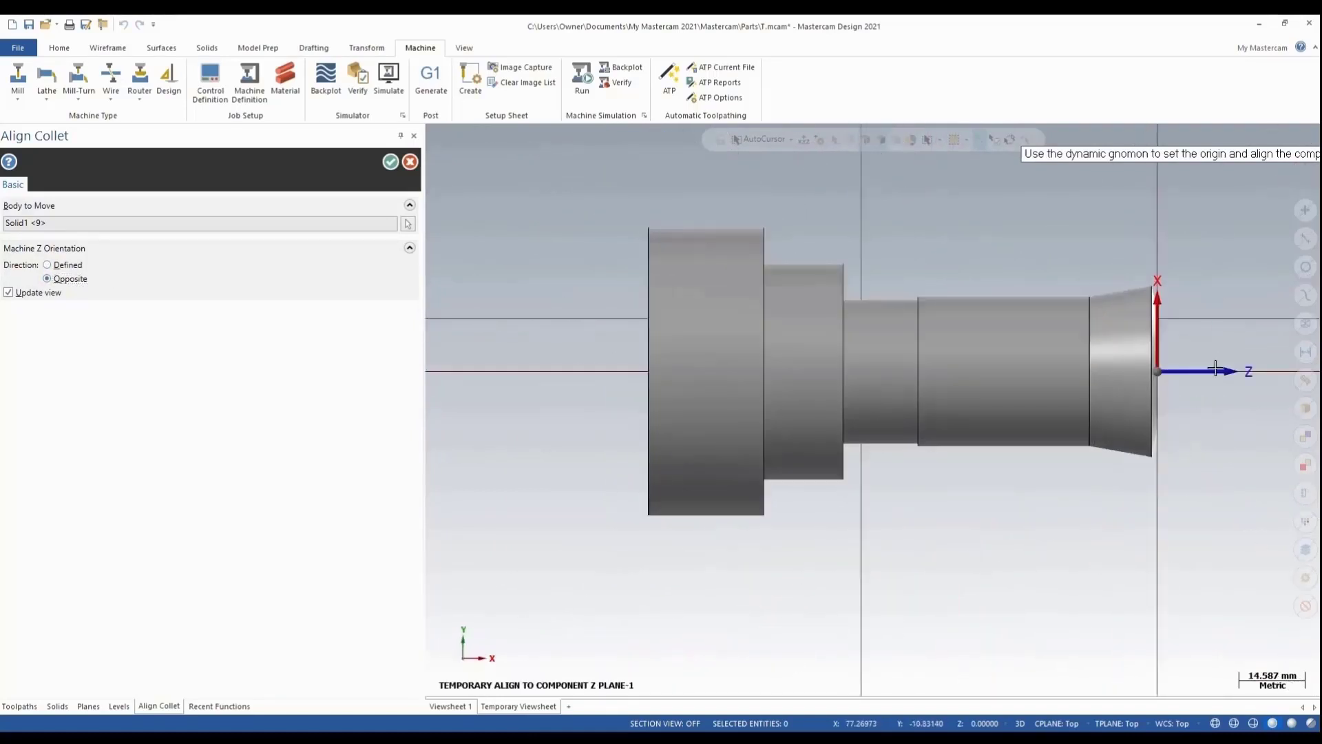
left_click(1215, 374)
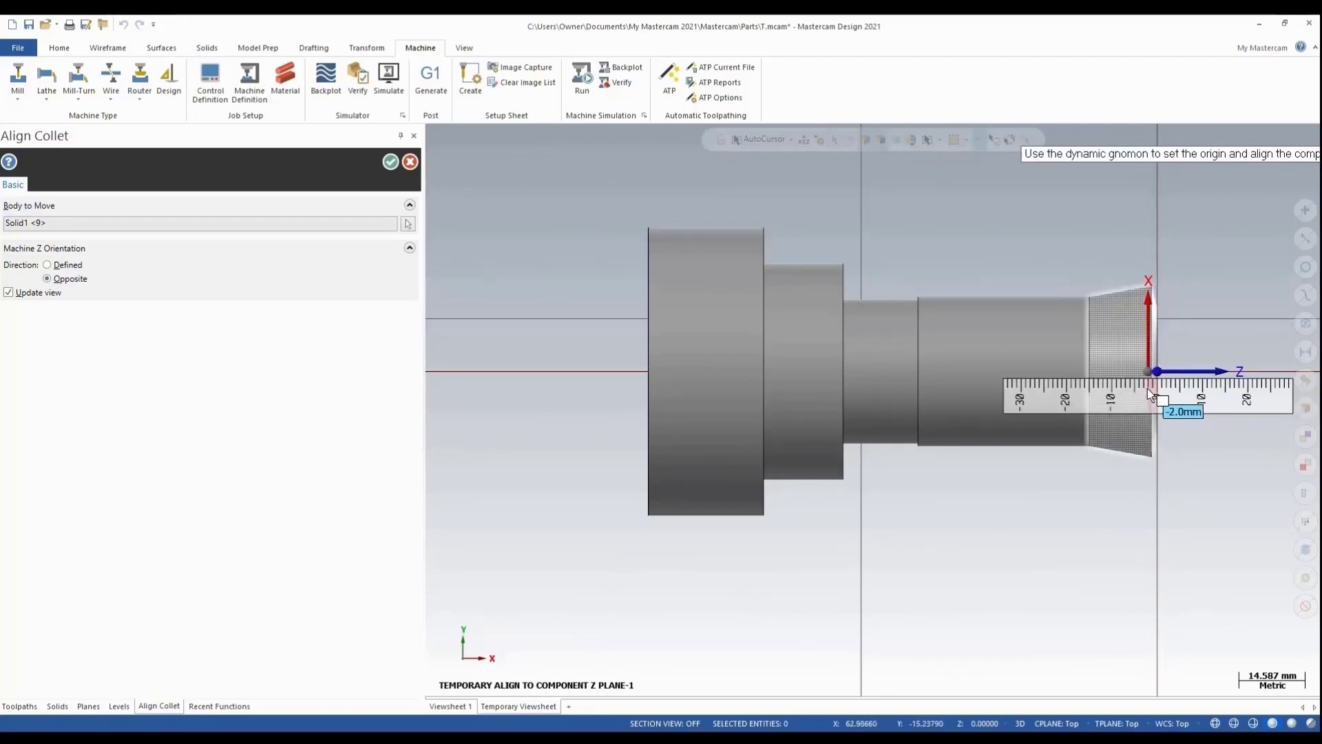
left_click(1145, 387)
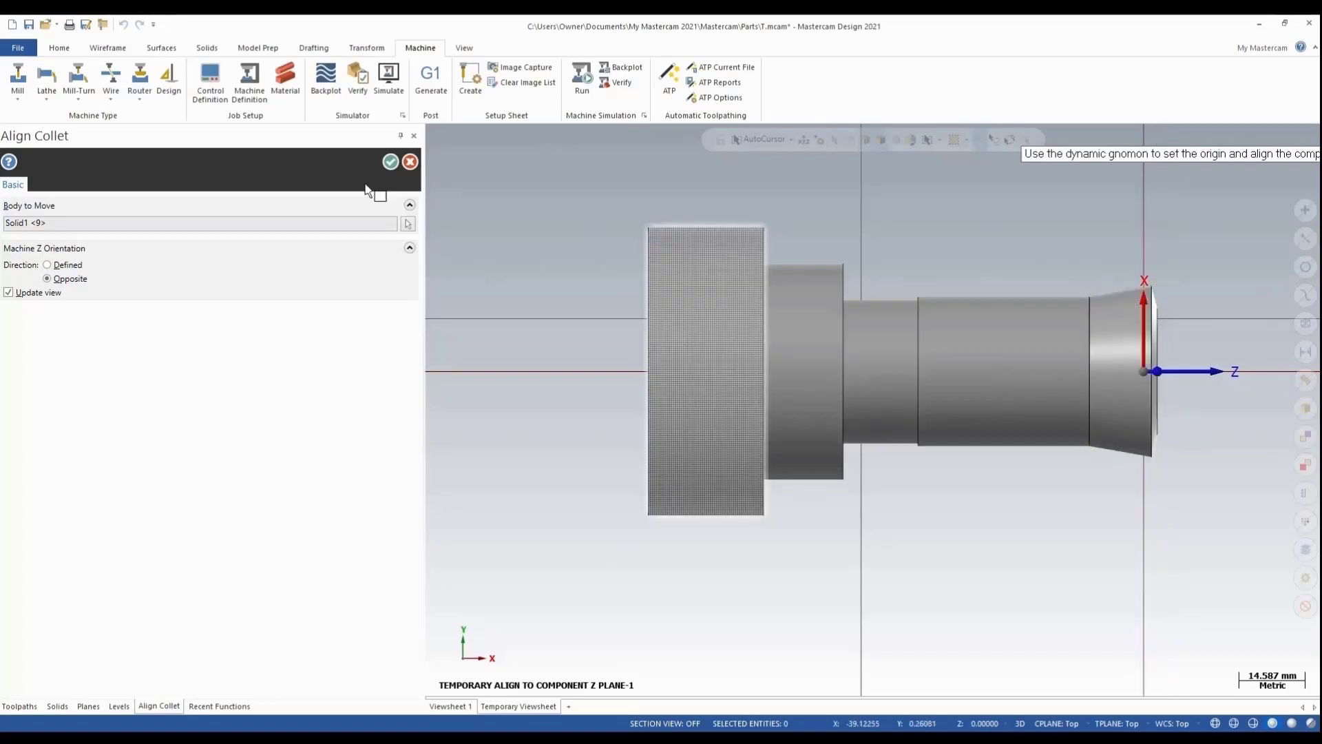
left_click(391, 163)
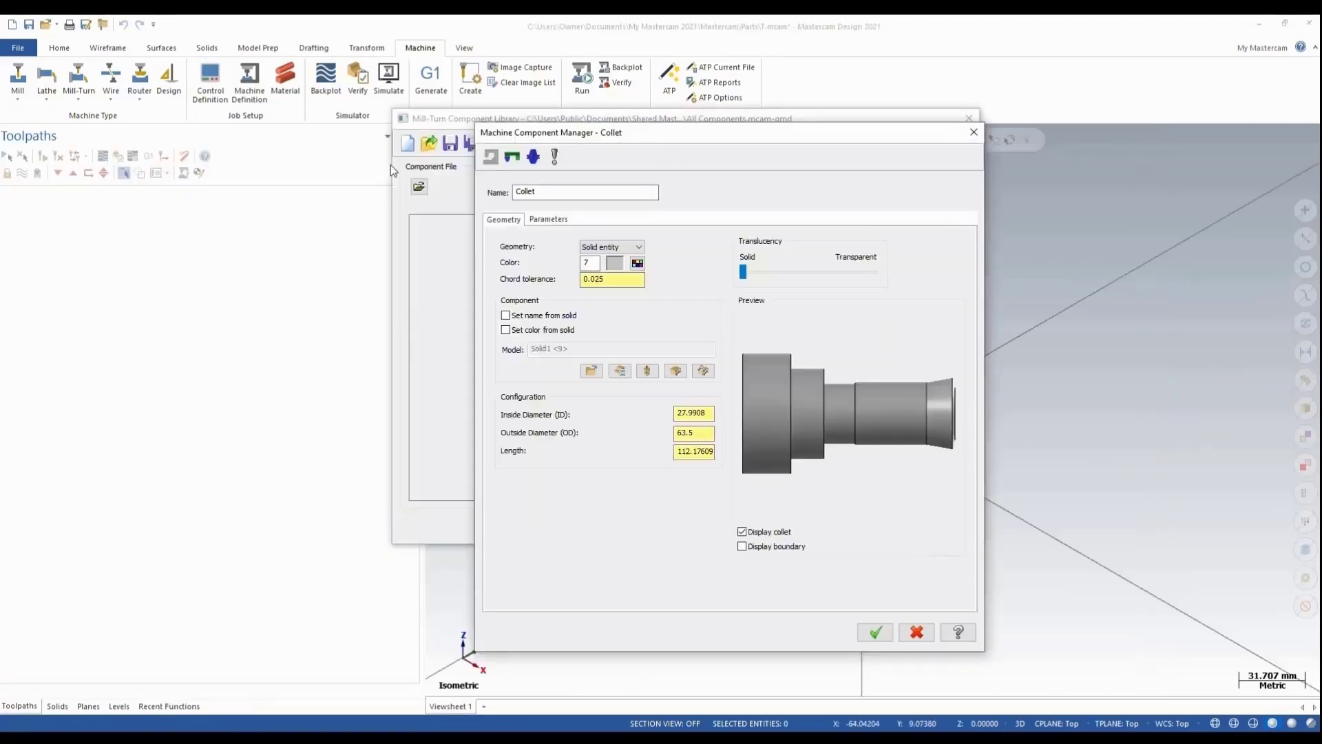
Accept the new collet's settings and save it into the Mill-Turn component library
left_click(875, 632)
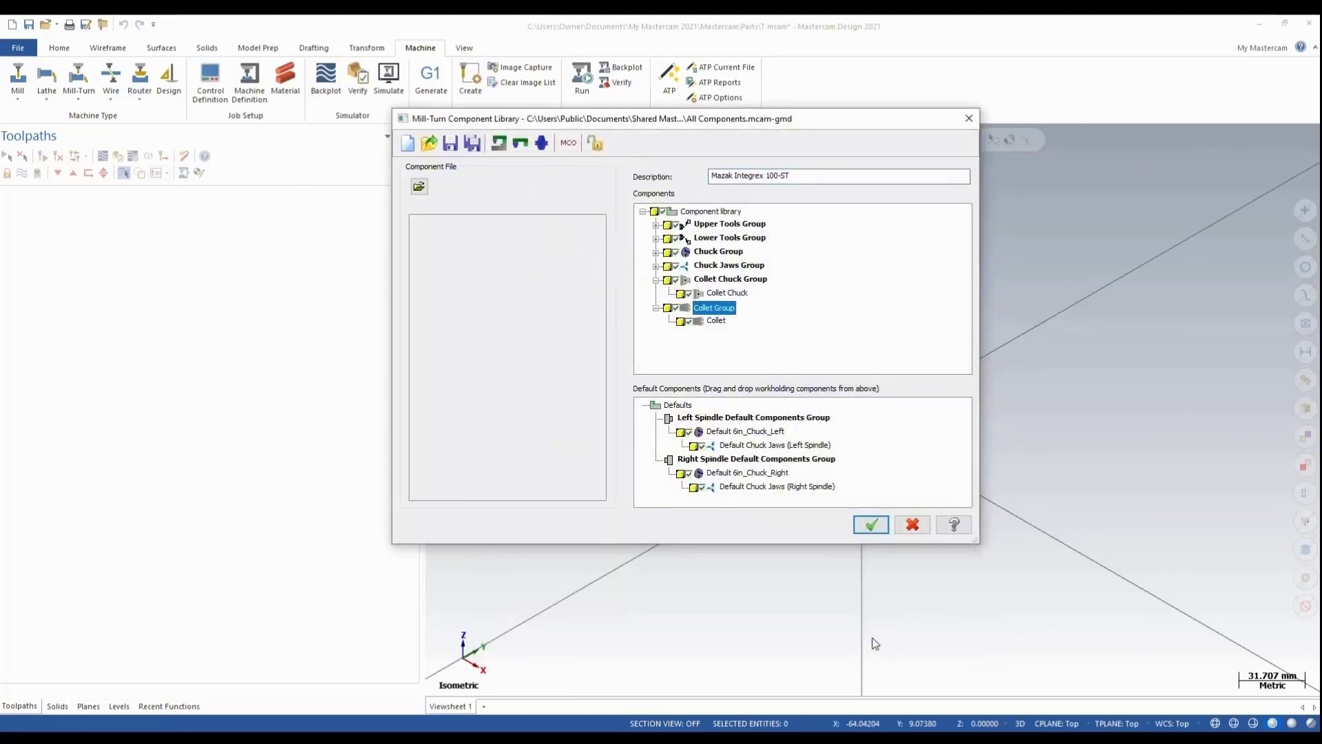
left_click(450, 143)
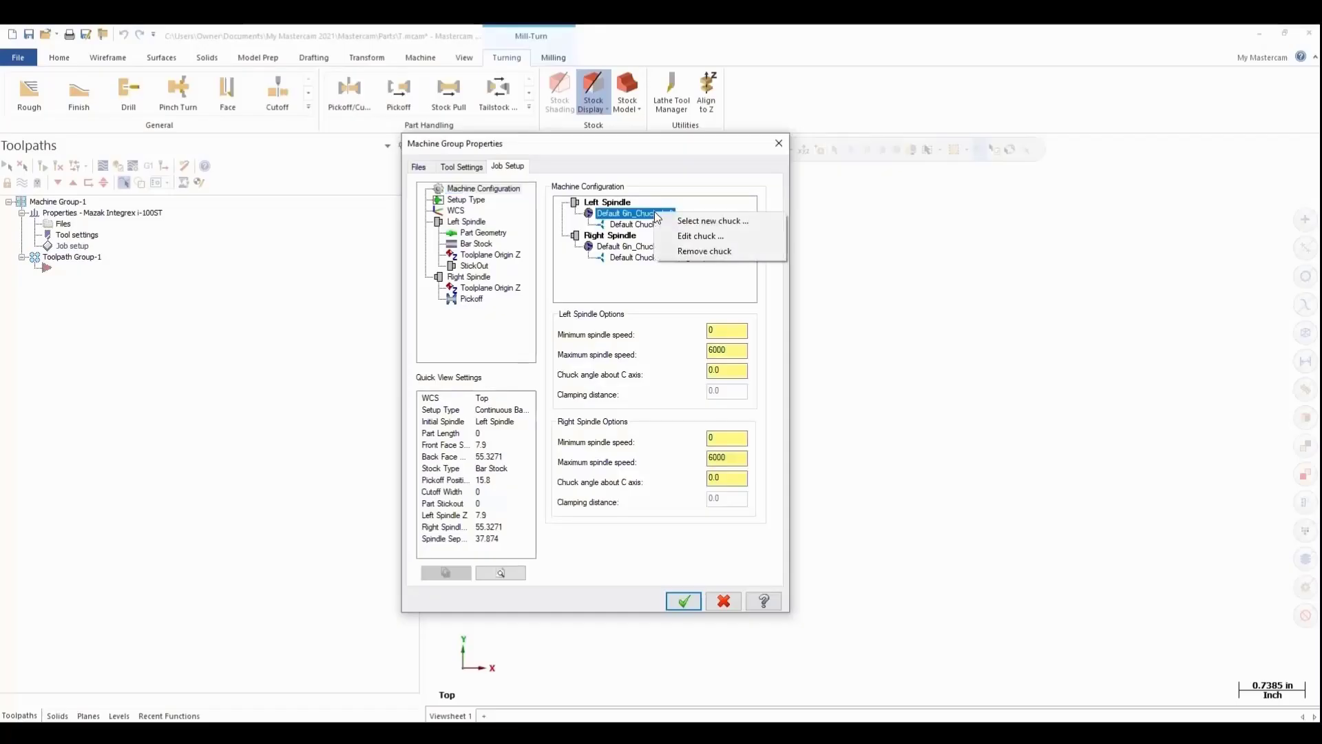
Replace the left spindle chuck with the 10 inch 6 jaw solid chuck
left_click(713, 221)
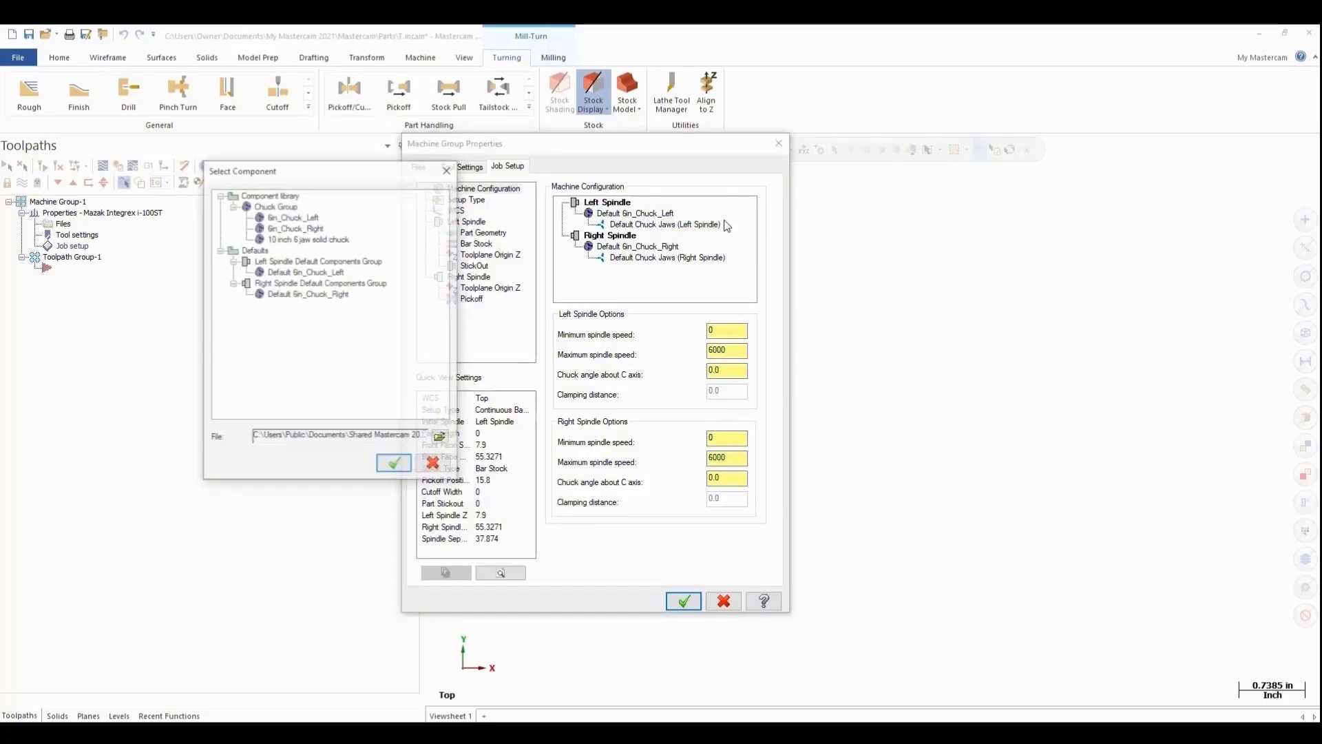
left_click(321, 239)
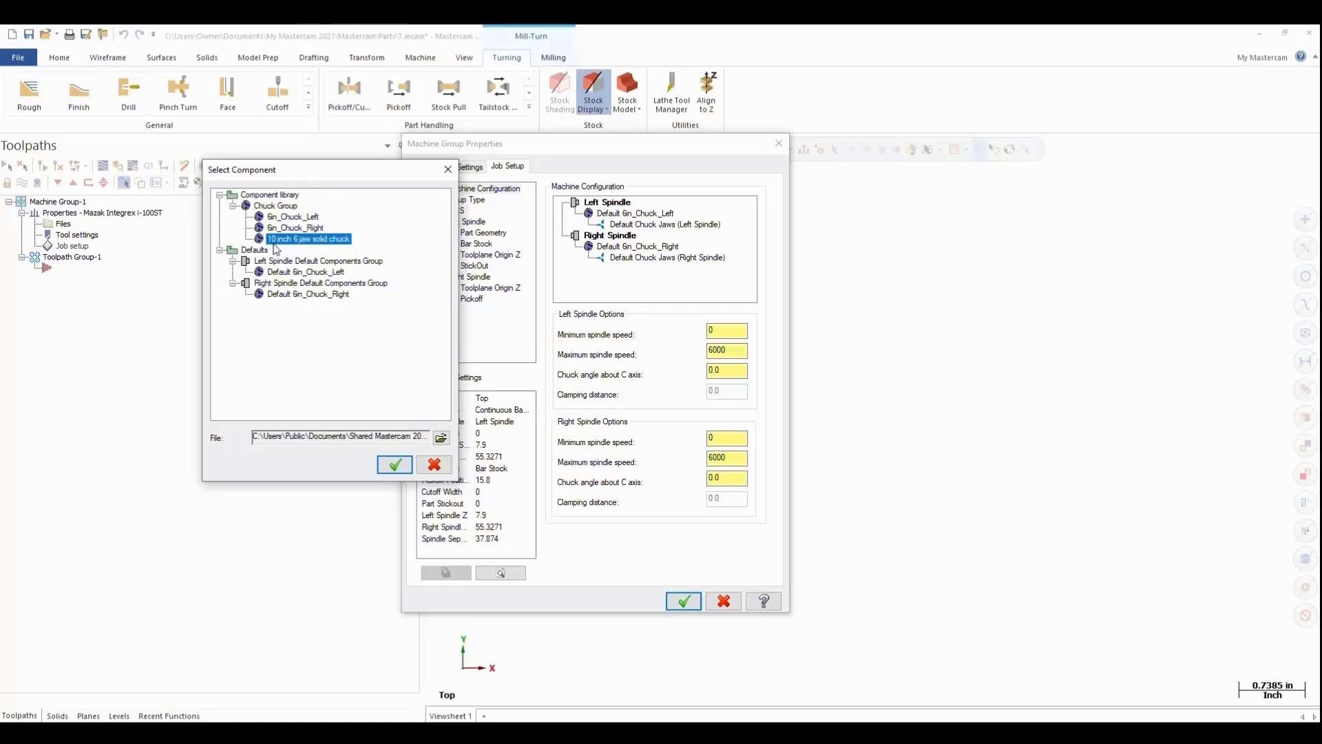
left_click(391, 465)
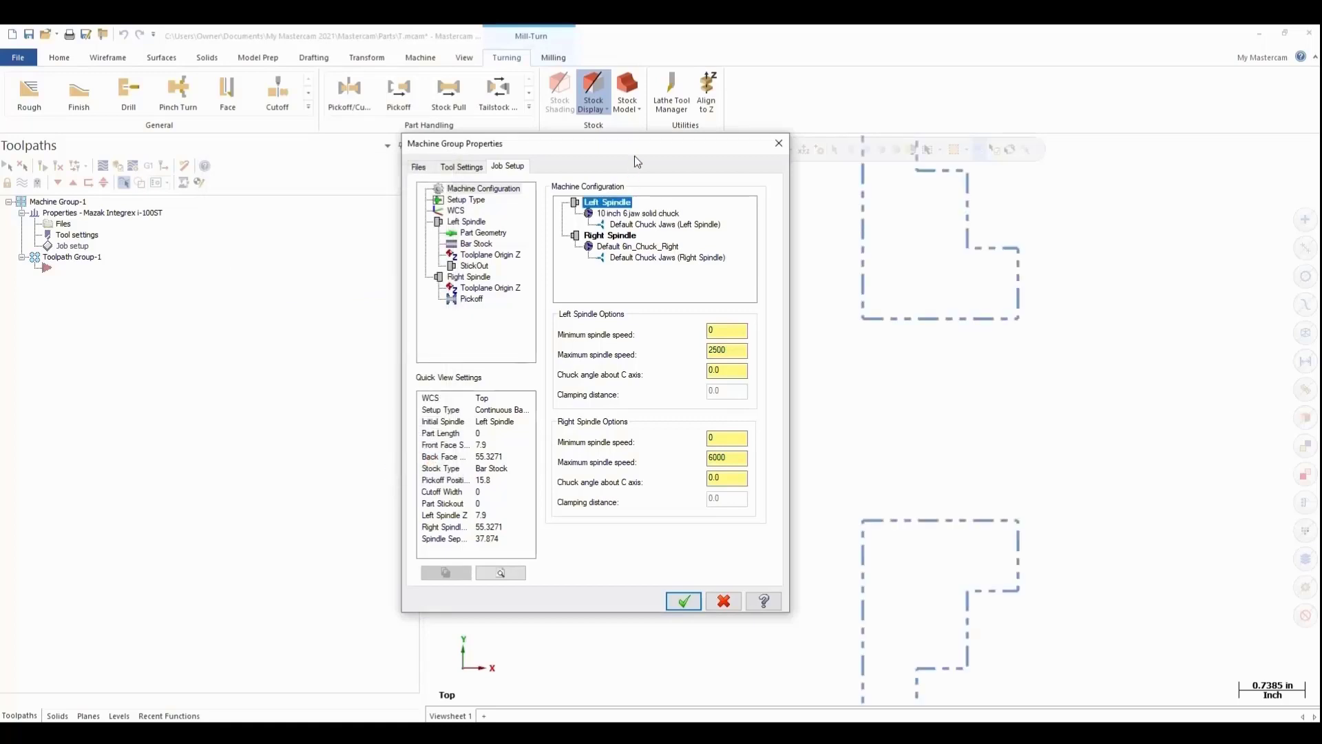
Review the 10 inch 6 jaw chuck's 3-D preview, Parameters and Geometry settings
left_click_drag(634, 156, 417, 149)
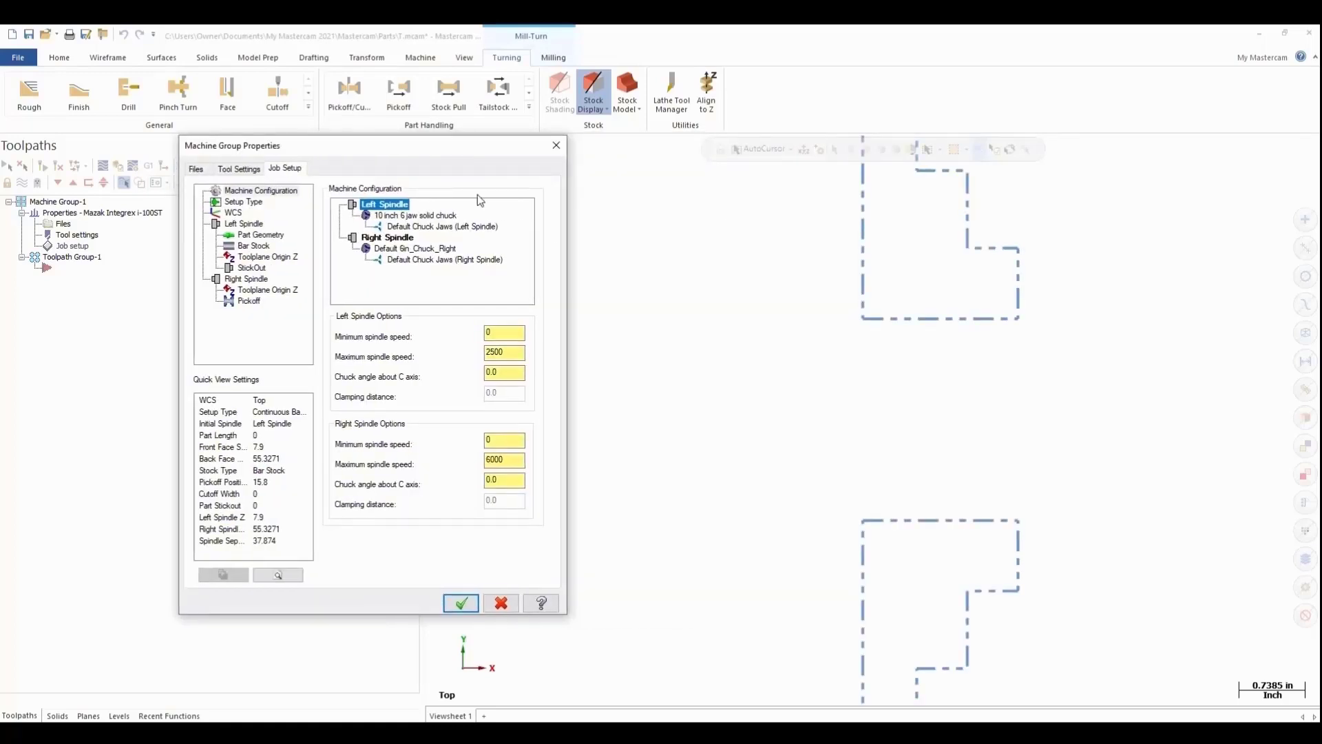
double_click(427, 217)
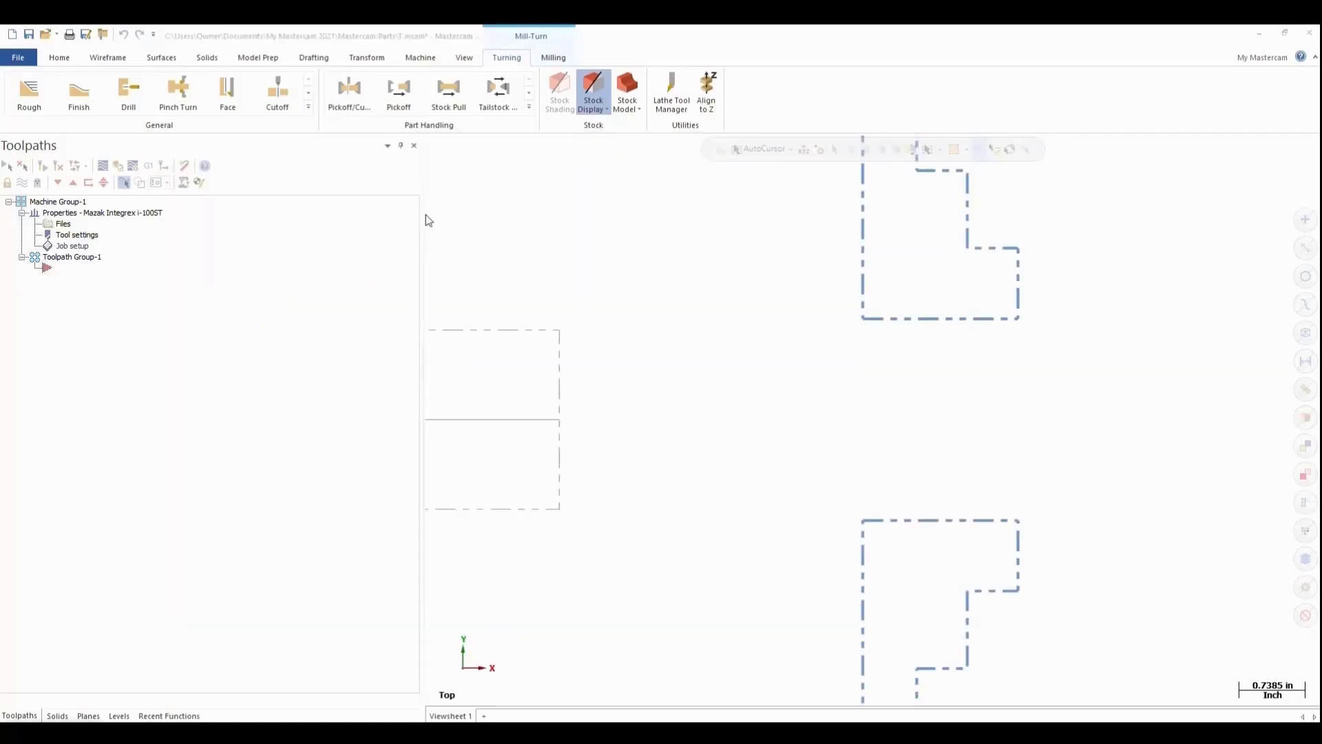
mouse_move(838, 434)
middle_mouse_down()
mouse_move(784, 436)
mouse_move(840, 434)
middle_mouse_up()
left_click(548, 228)
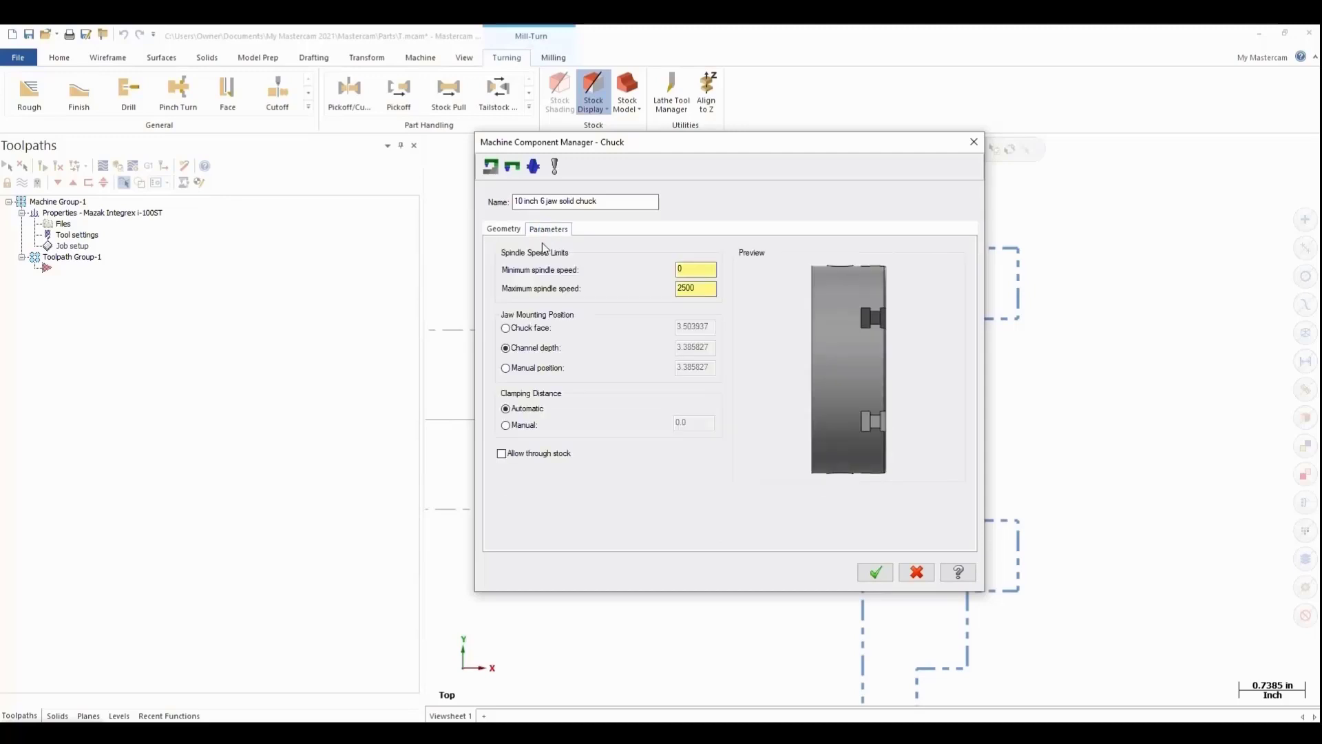
left_click(505, 233)
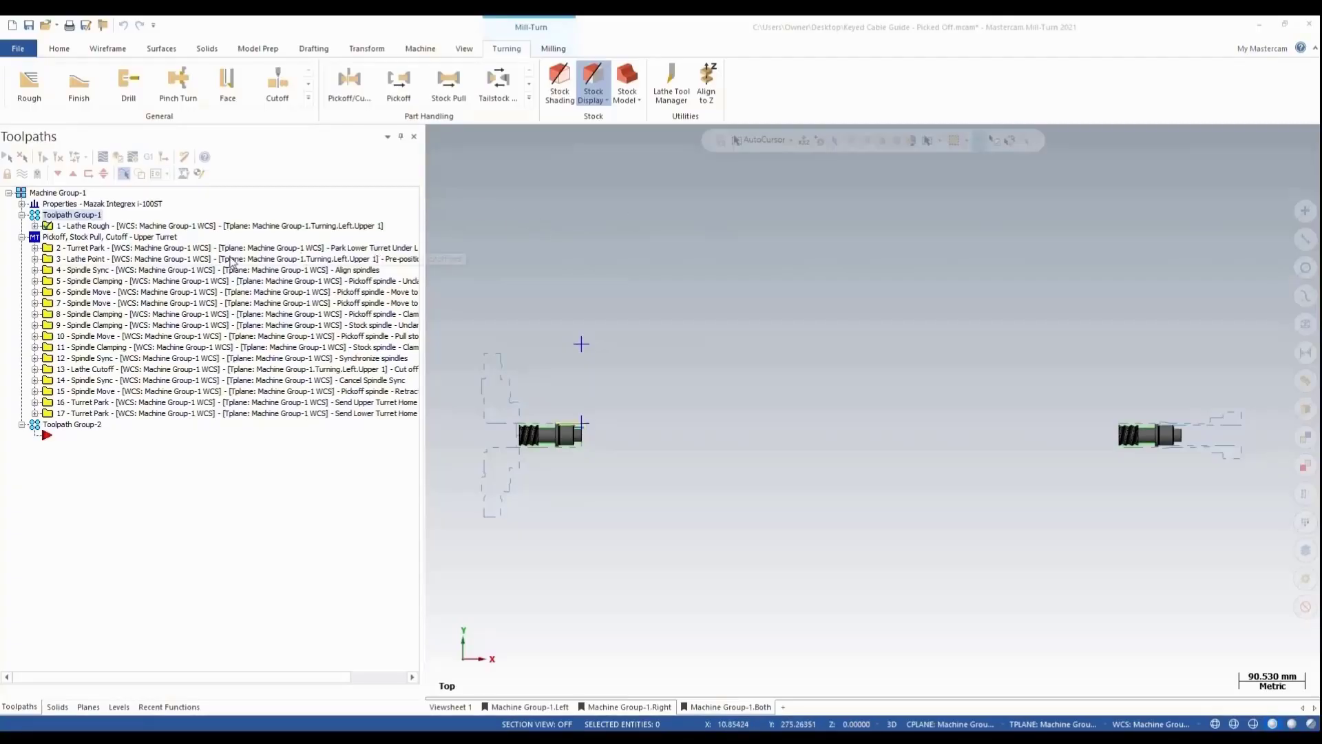
Post all Machine Group-1 operations to Code Expert with G1 and launch the machine simulation
left_click(51, 196)
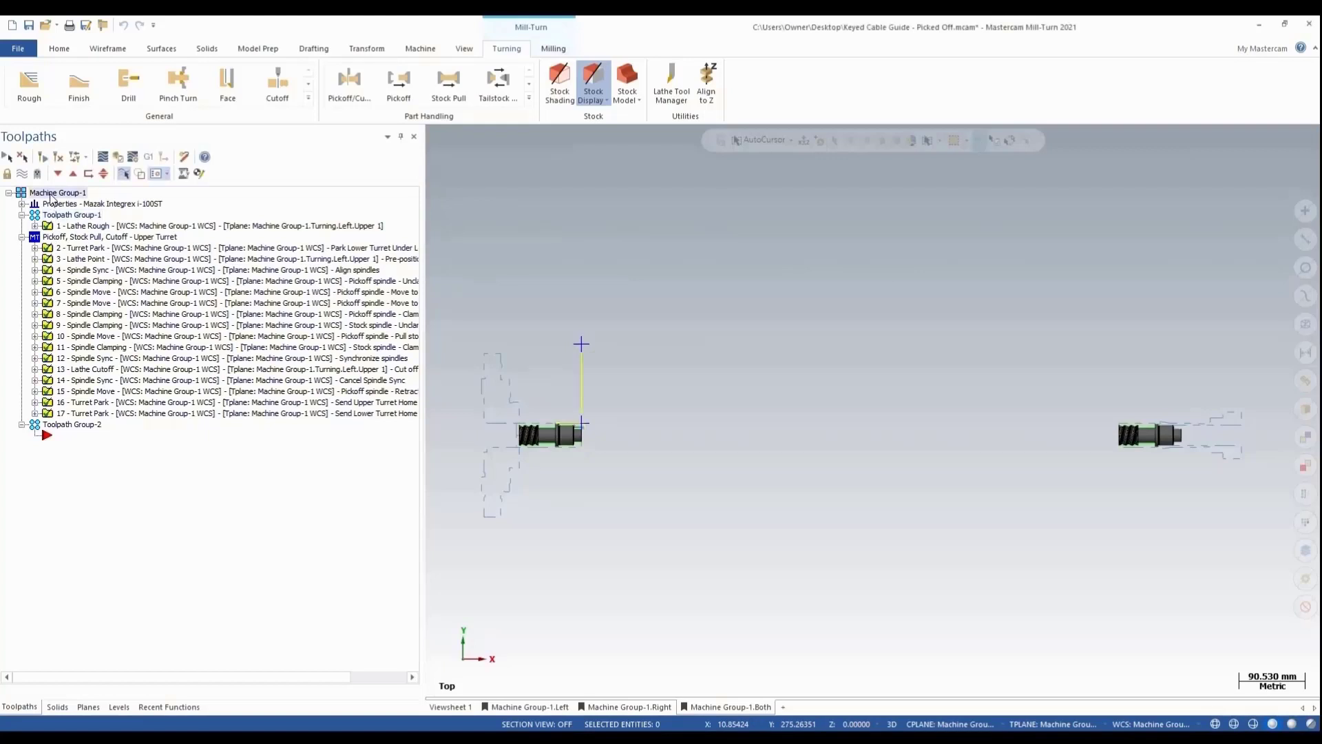
left_click(148, 157)
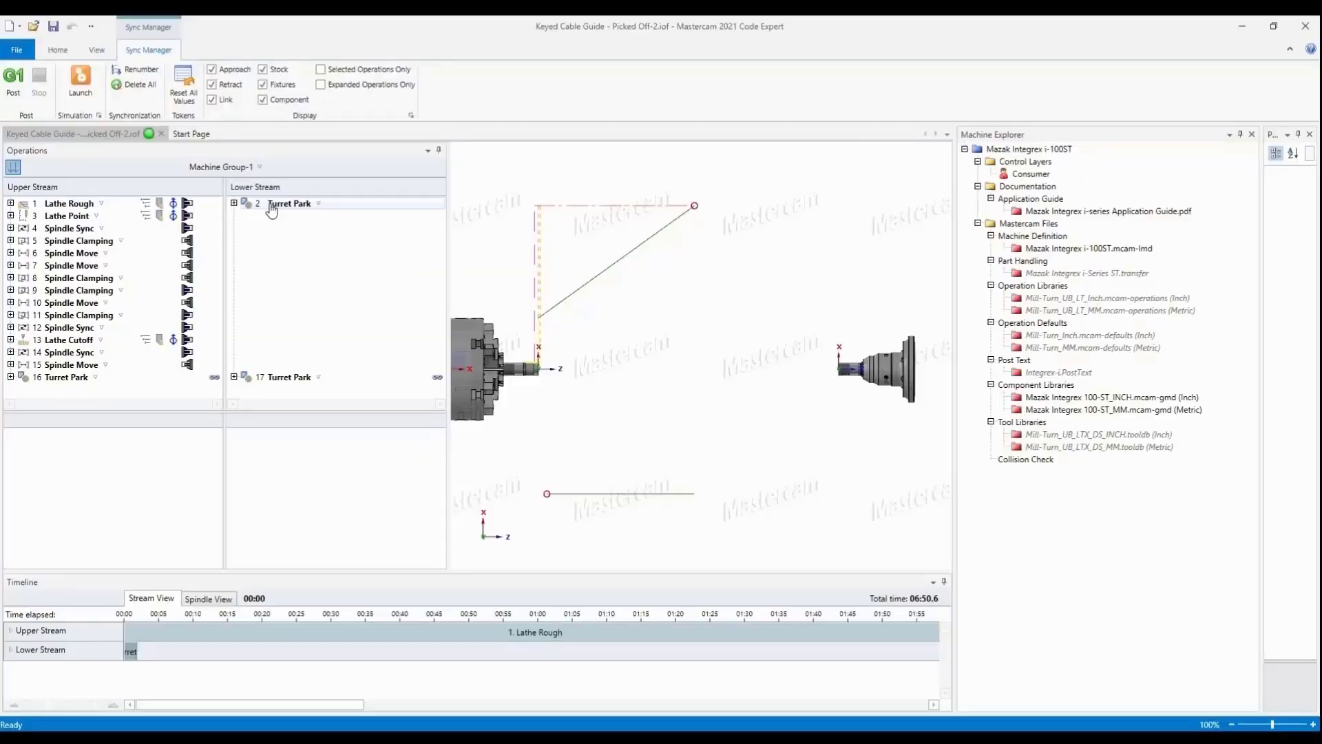
left_click(79, 81)
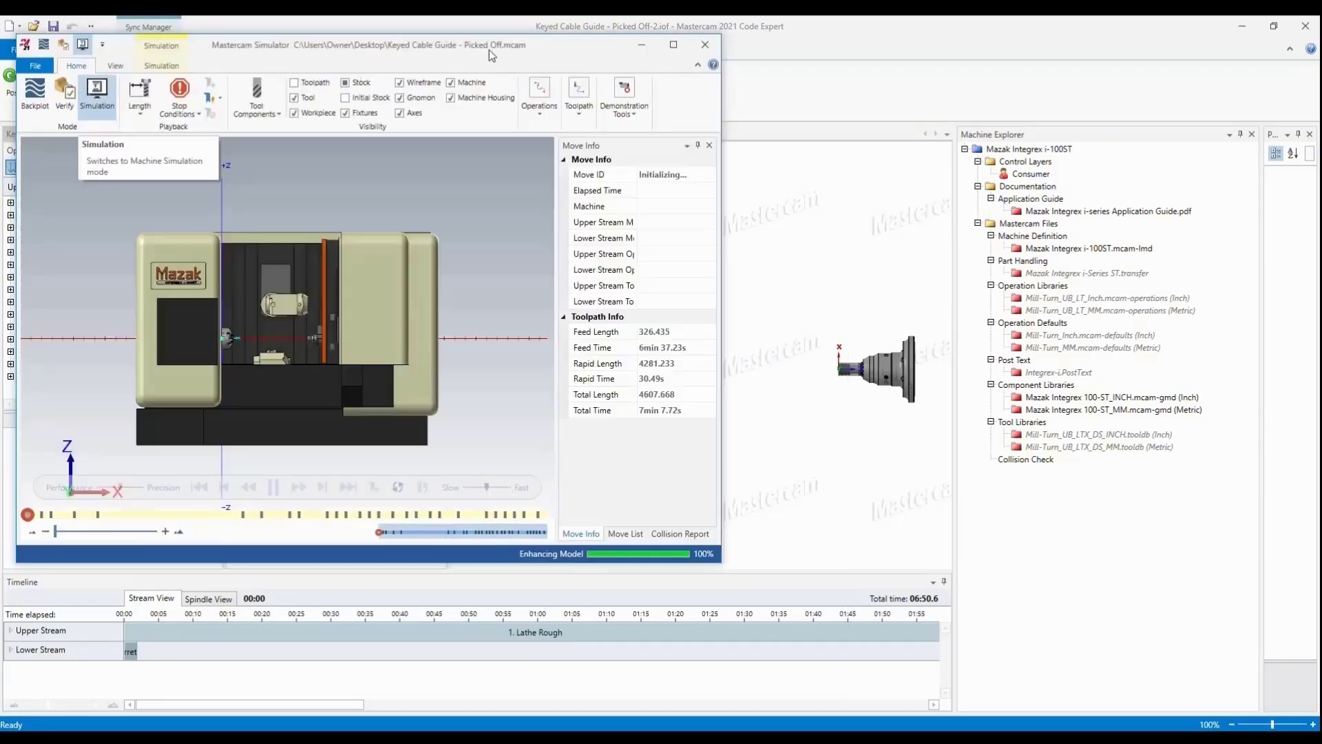
Maximize the Simulator, angle the view on the chuck, and hide Machine Housing and Machine
double_click(489, 49)
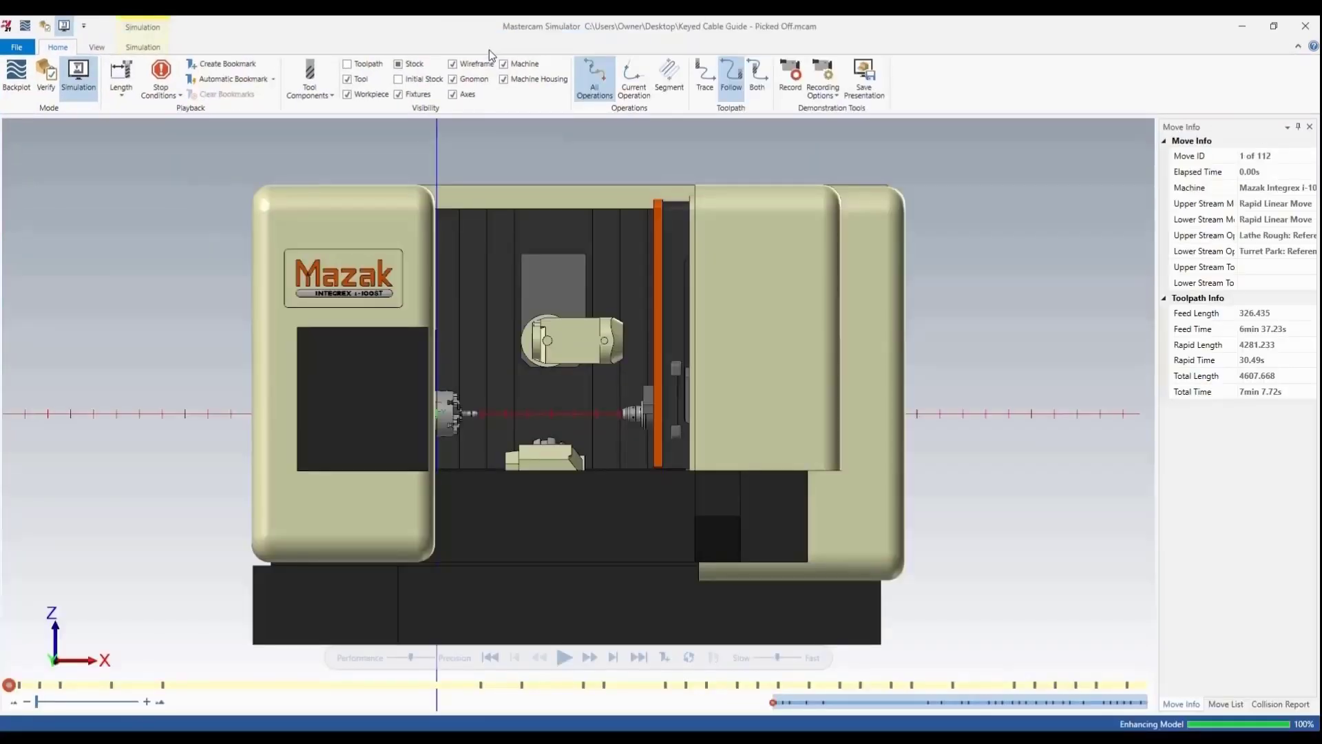
scroll(452, 404, "up", 3)
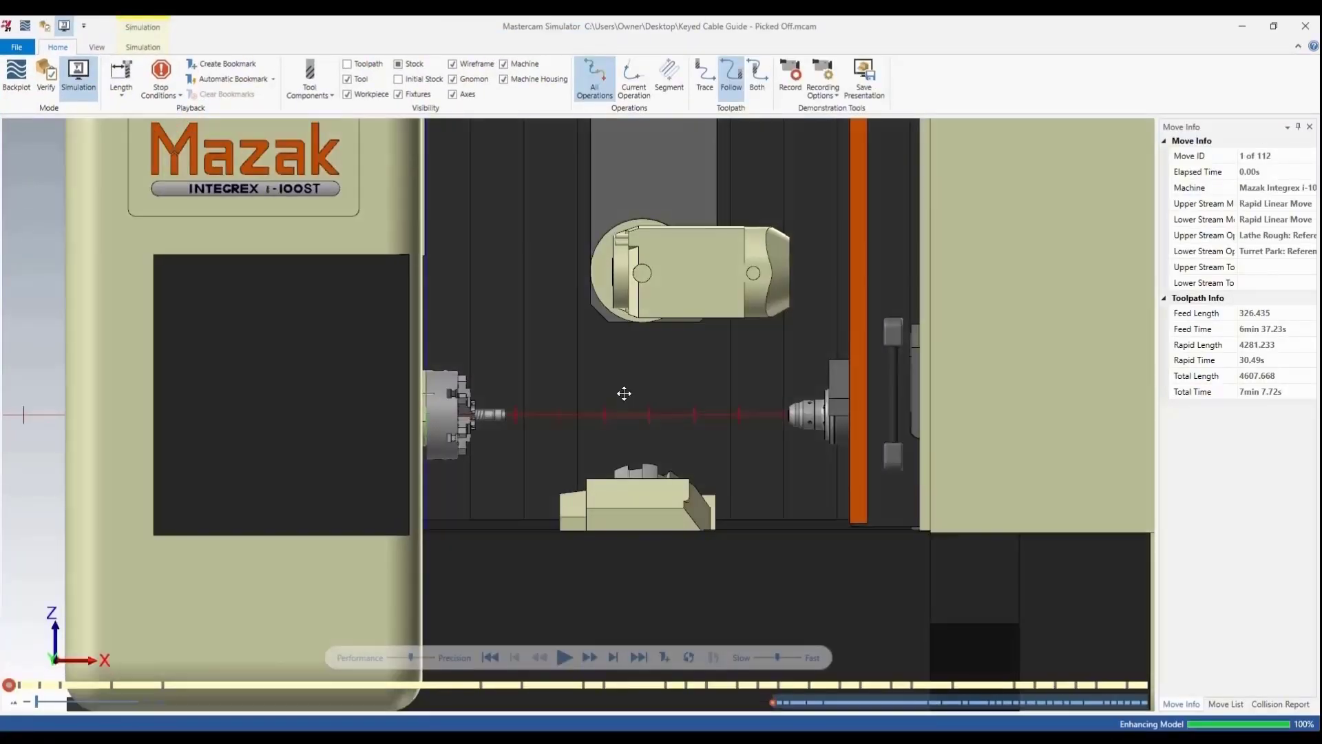
mouse_move(623, 393)
middle_mouse_down()
mouse_move(577, 411)
mouse_move(613, 318)
mouse_move(655, 395)
mouse_move(606, 399)
middle_mouse_up()
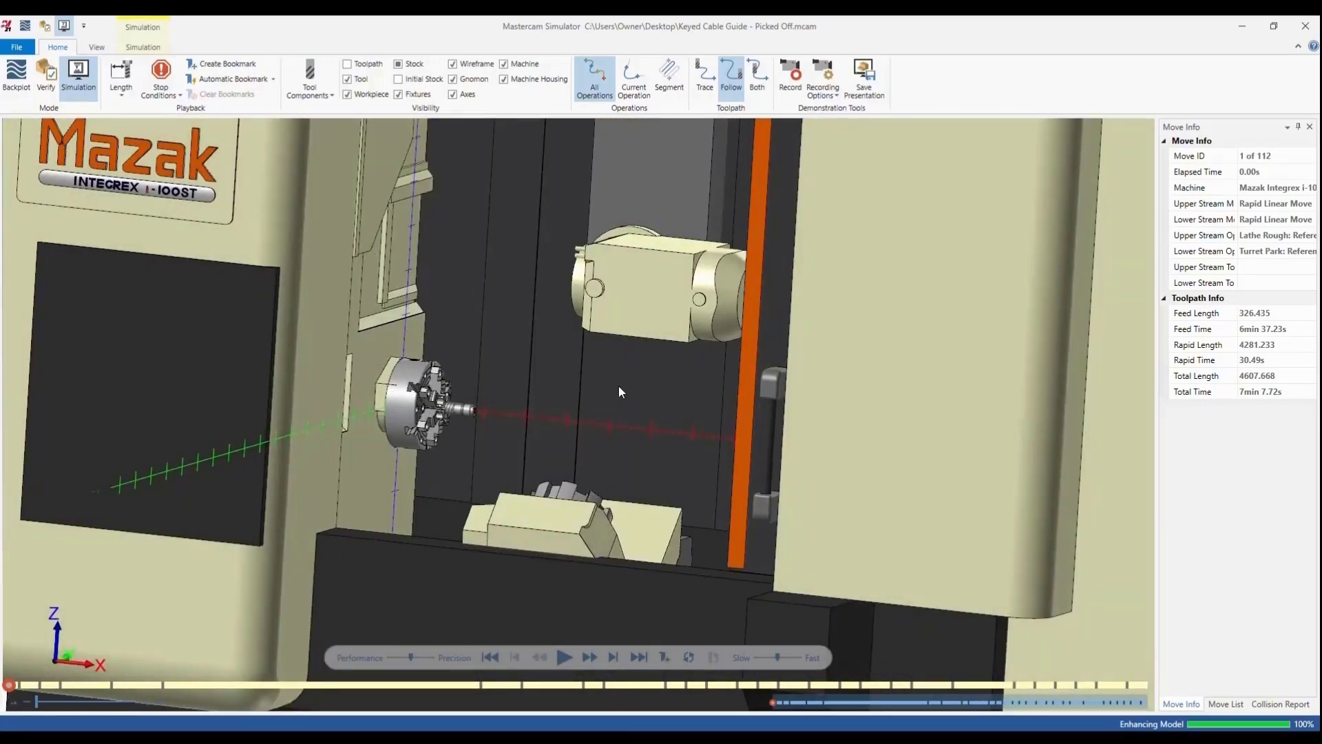
scroll(640, 365, "down", 3)
left_click(505, 80)
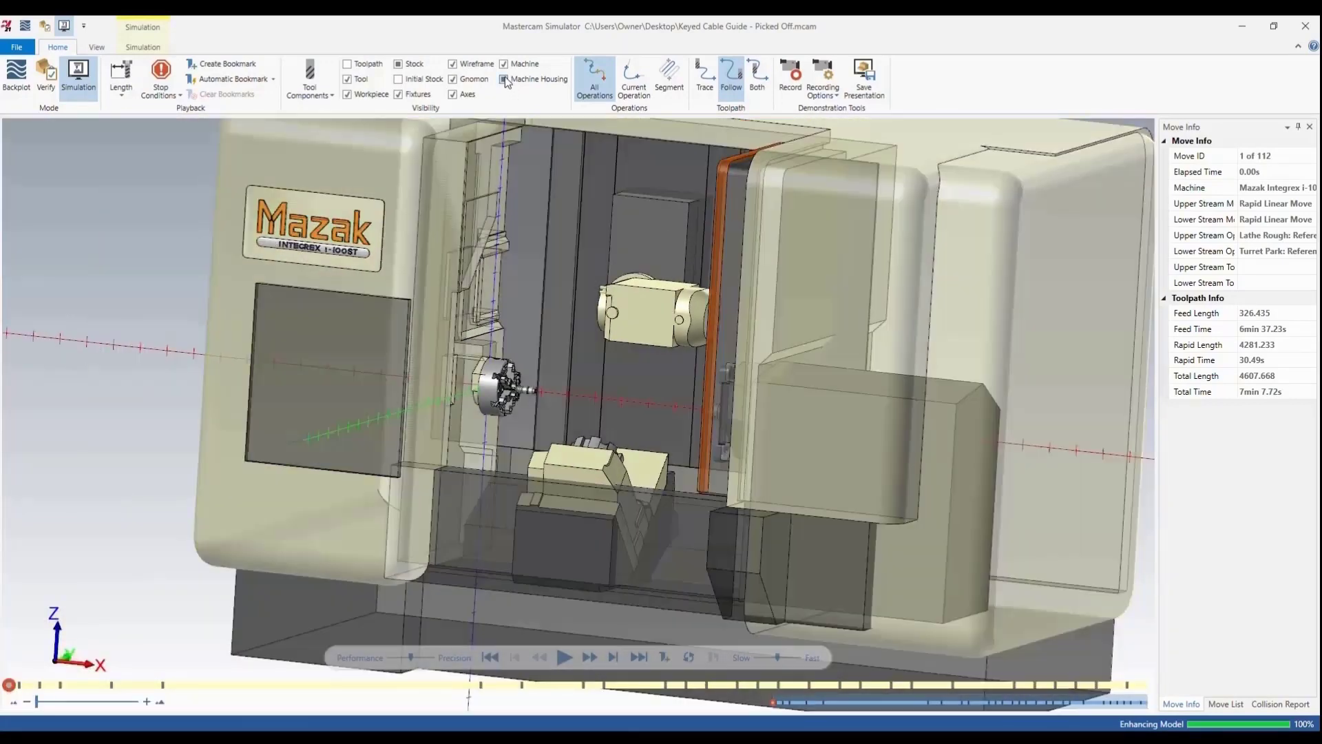
left_click(505, 80)
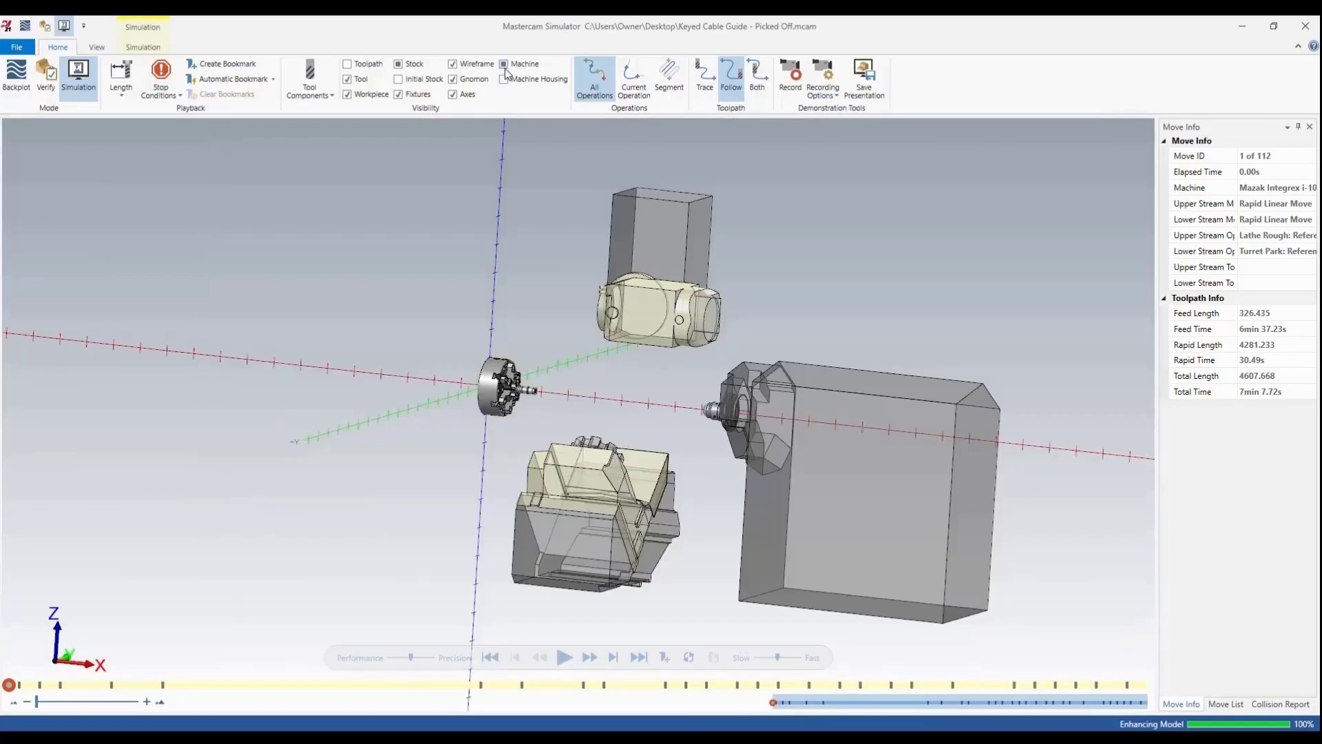
left_click(504, 64)
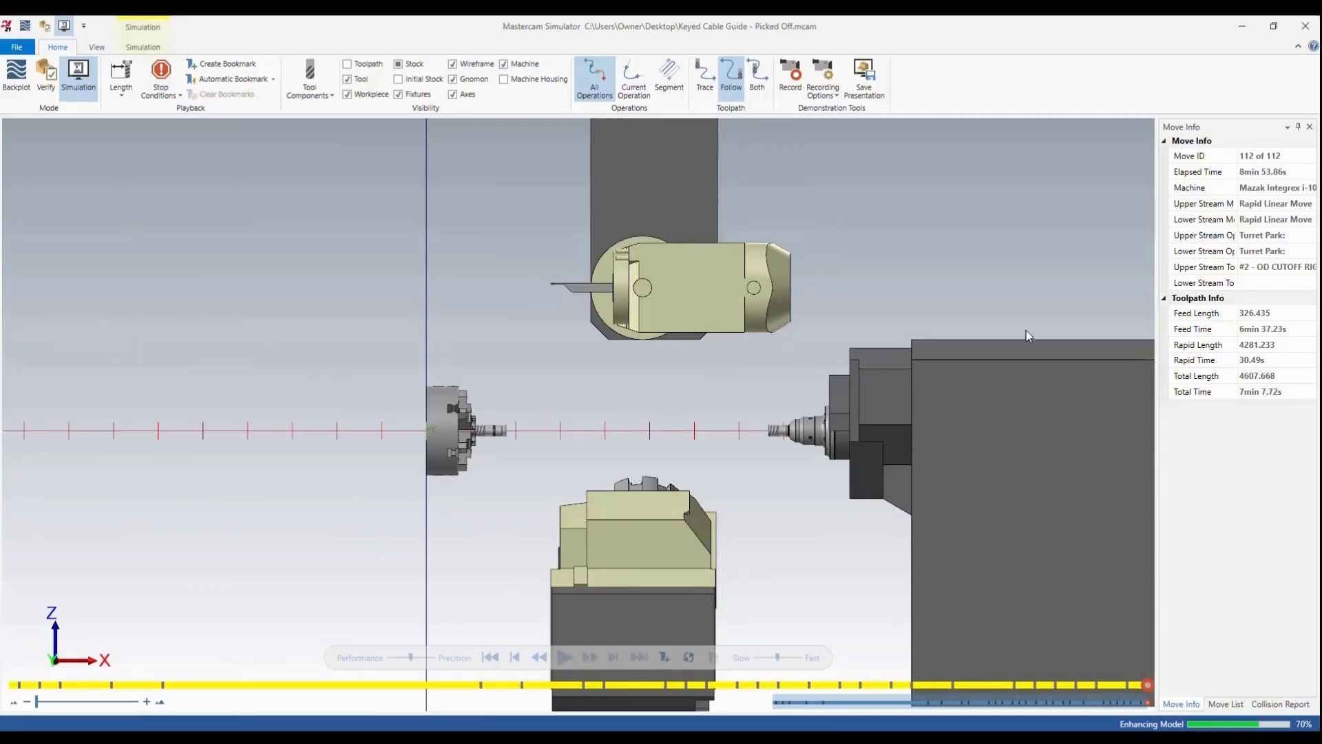
Rewind the simulation to the start and play it, zooming in as it runs
left_click(563, 662)
left_click(563, 664)
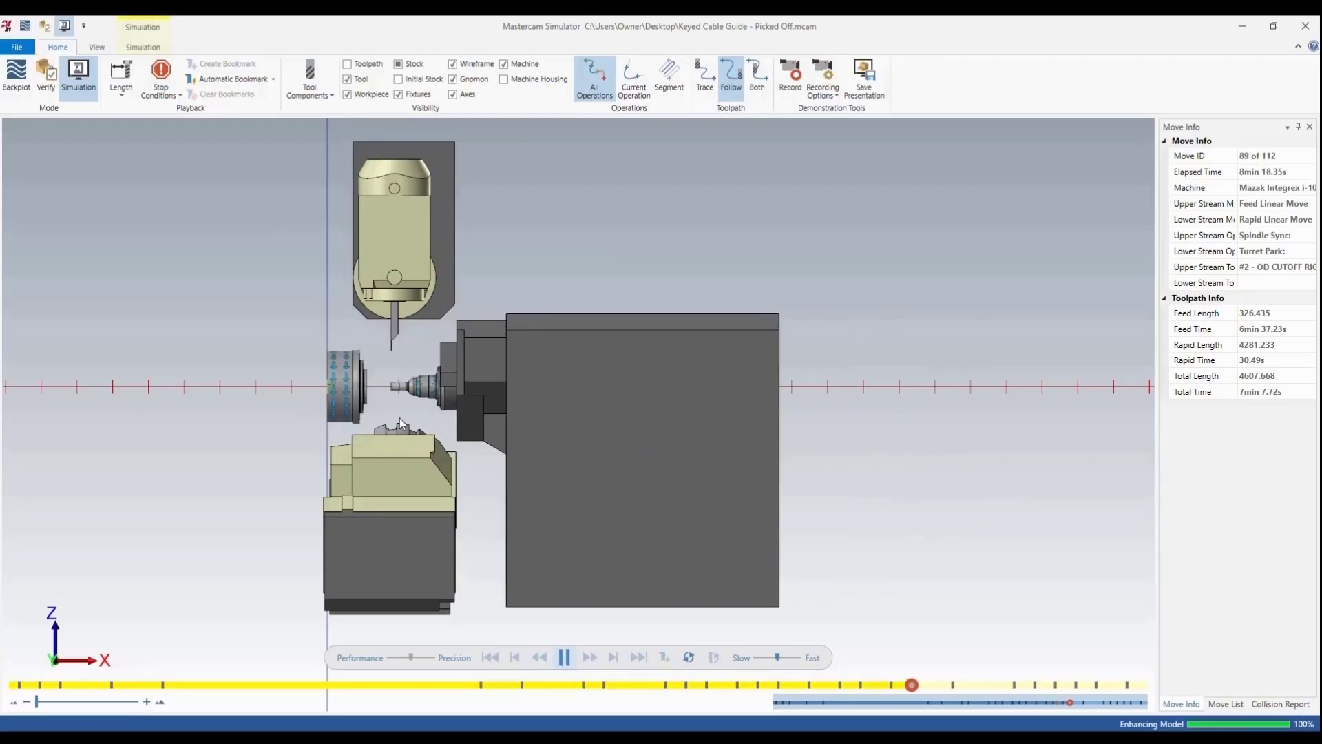
scroll(399, 421, "up", 1)
scroll(401, 422, "up", 1)
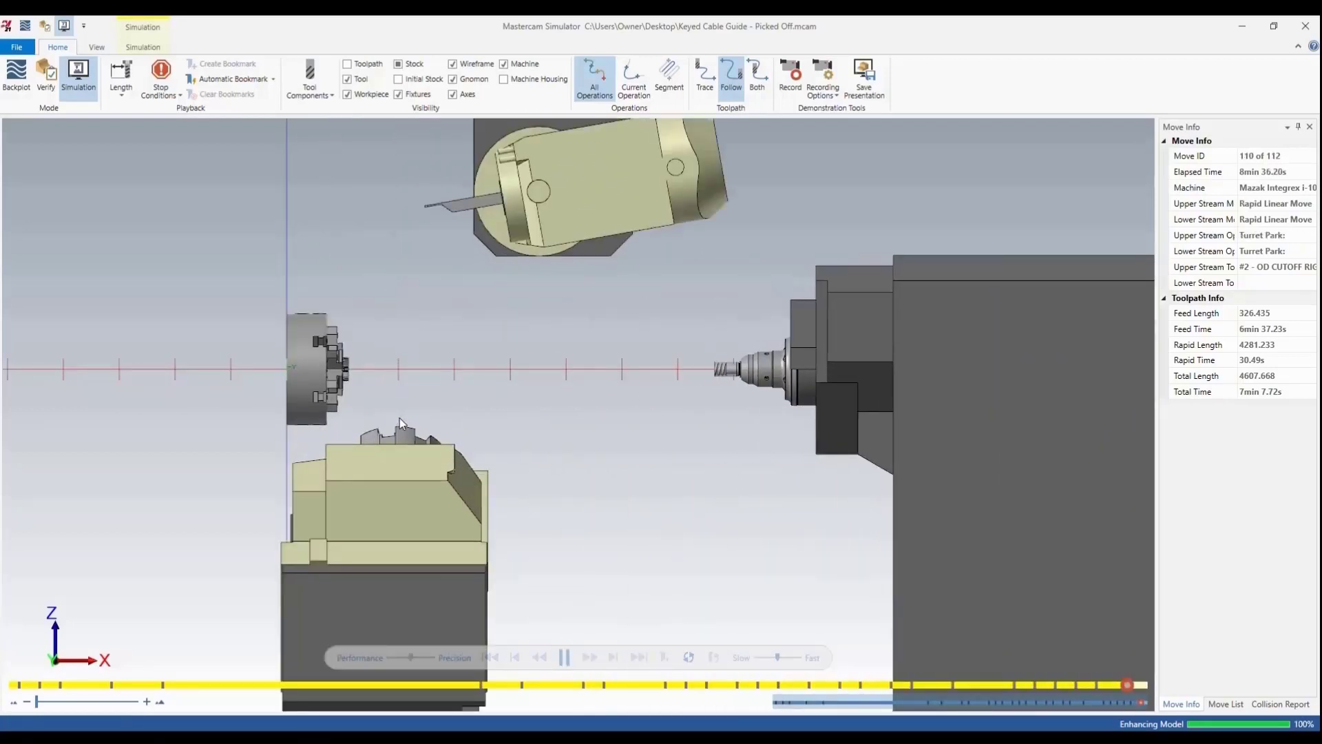